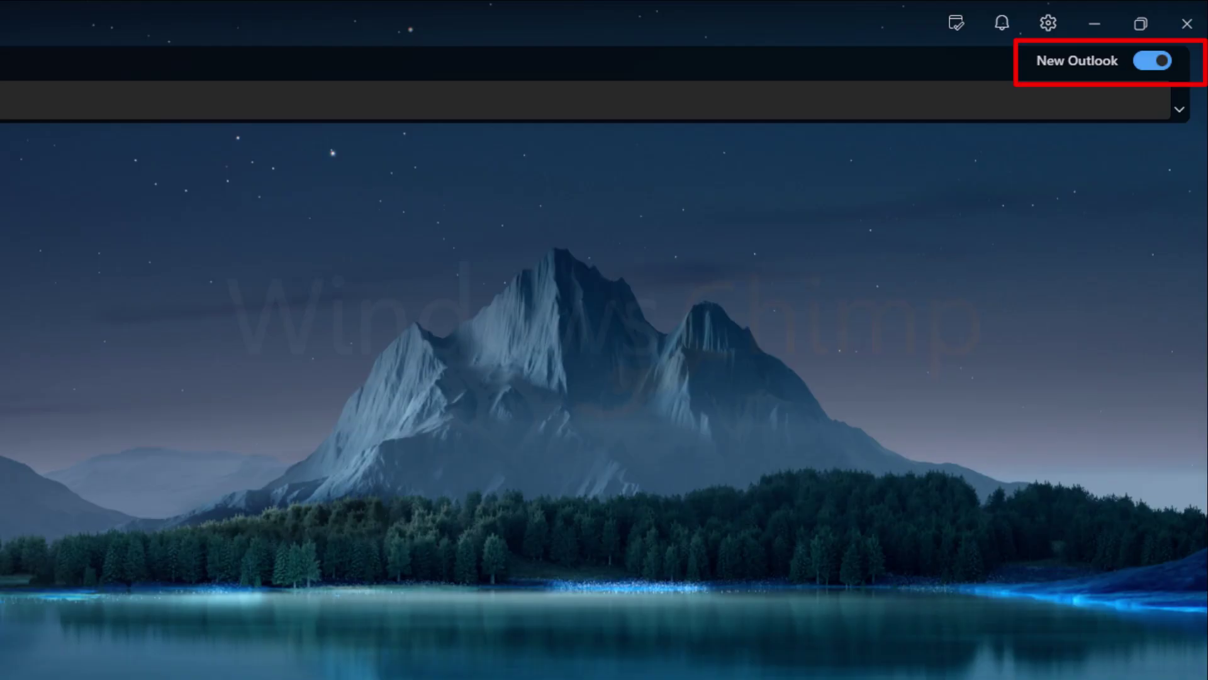
In Settings' installed apps, search 'outlook' and uninstall the new Outlook app.
{"action": "left_click", "coordinate": [464, 665]}
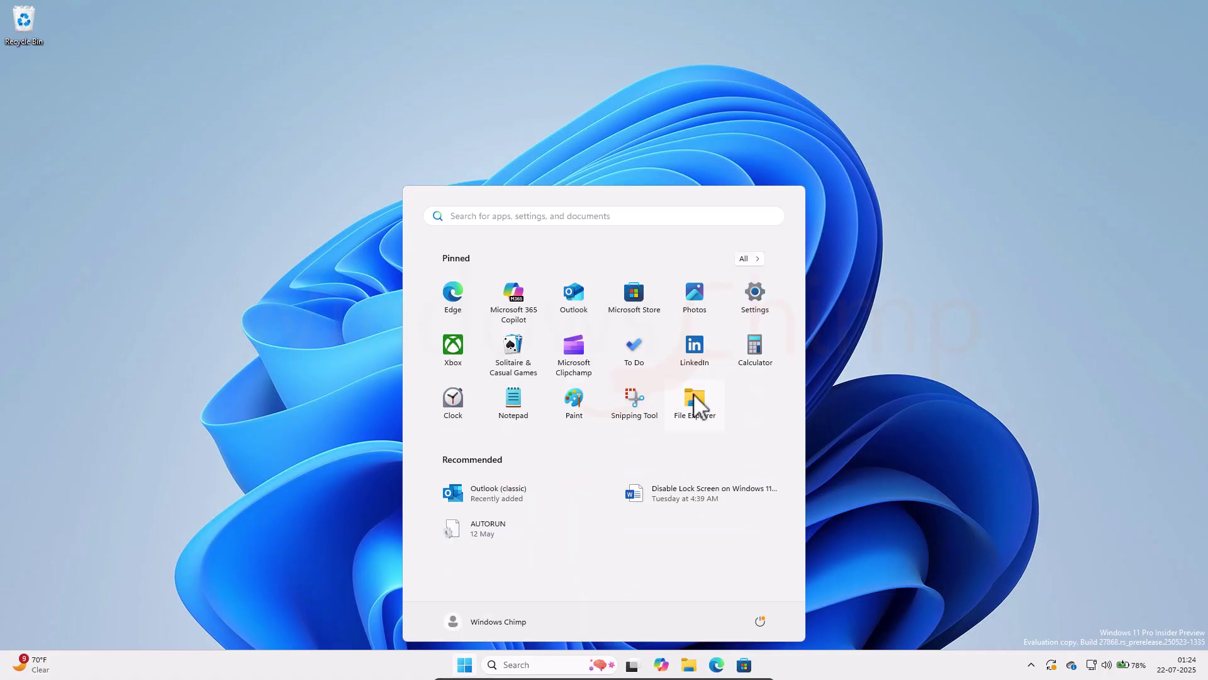
{"action": "left_click", "coordinate": [755, 293]}
{"action": "left_click", "coordinate": [85, 263]}
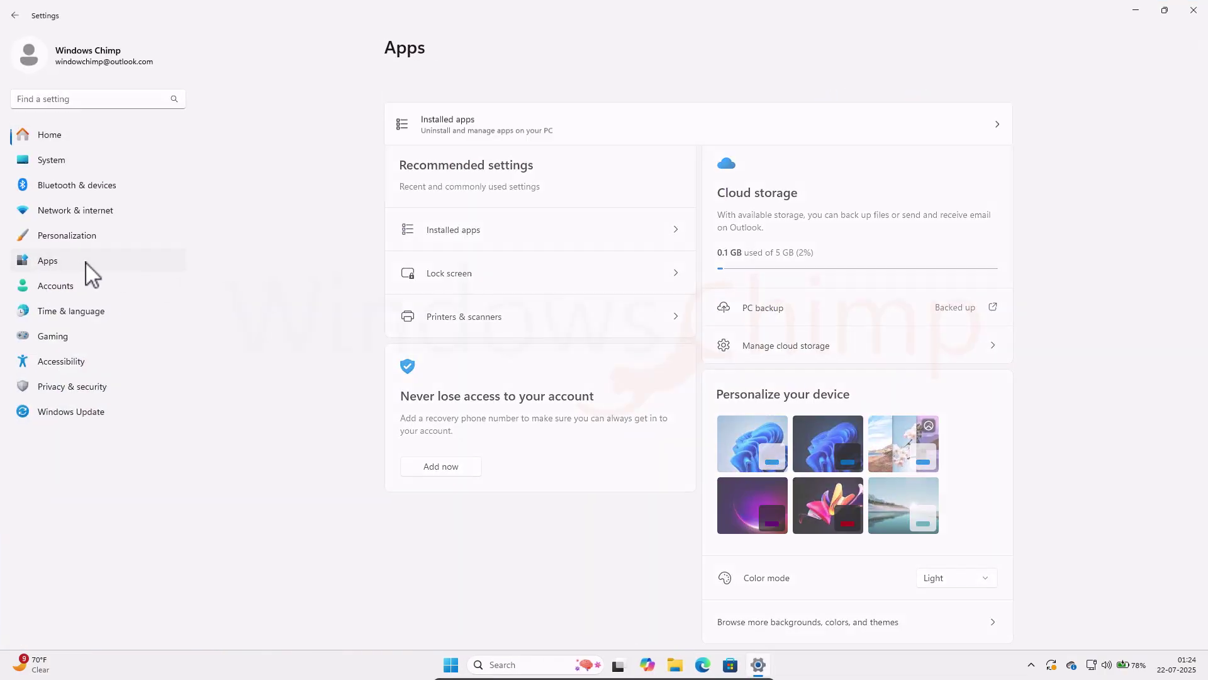
{"action": "left_click", "coordinate": [494, 110]}
{"action": "type", "text": "outlook"}
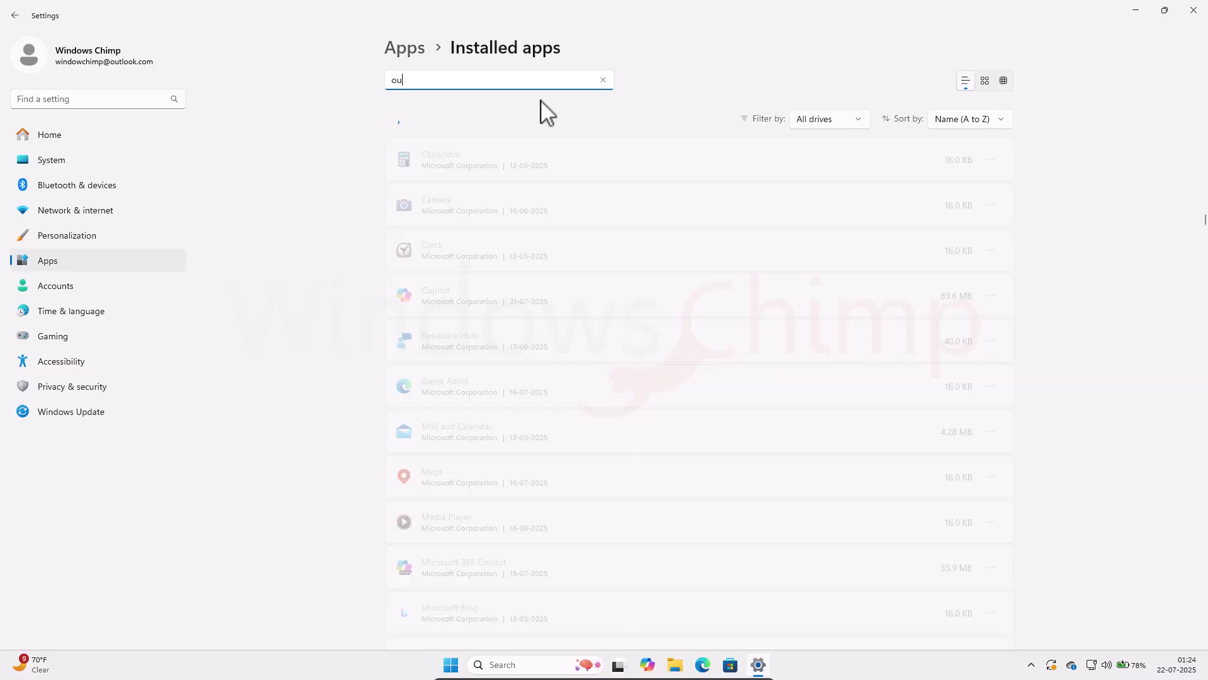
{"action": "left_click", "coordinate": [990, 206]}
{"action": "left_click", "coordinate": [858, 272]}
{"action": "left_click", "coordinate": [989, 277]}
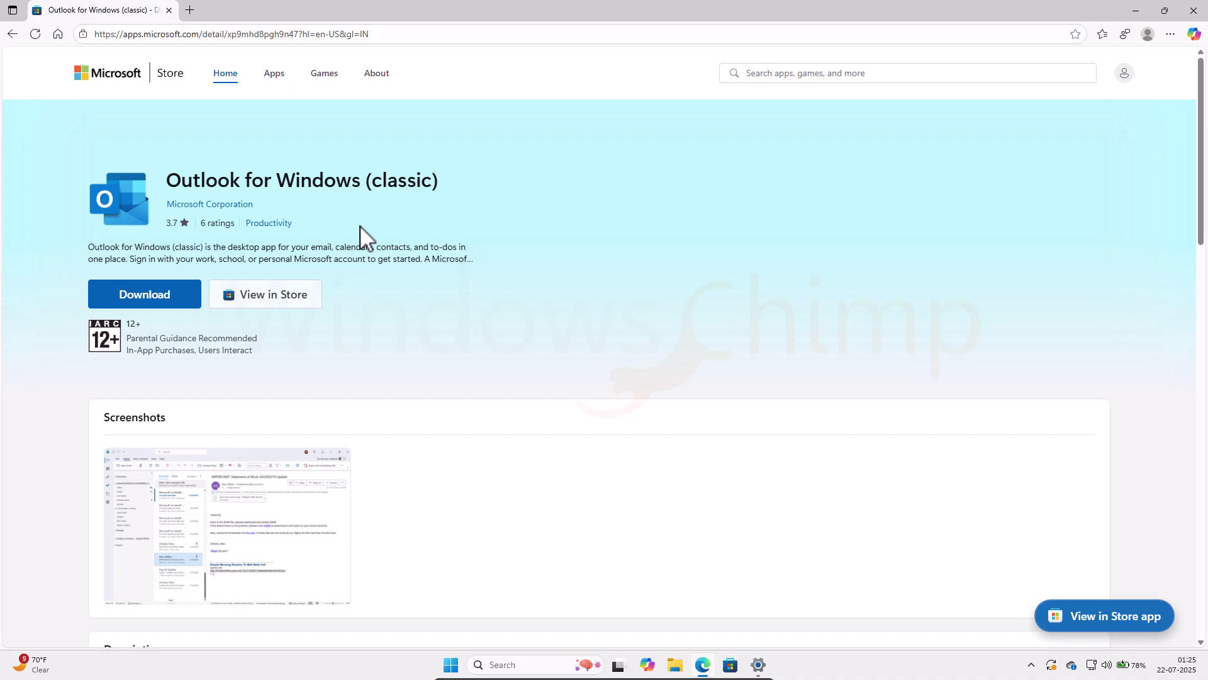
Open the Outlook for Windows (classic) product in the Microsoft Store app.
{"action": "left_click", "coordinate": [290, 318]}
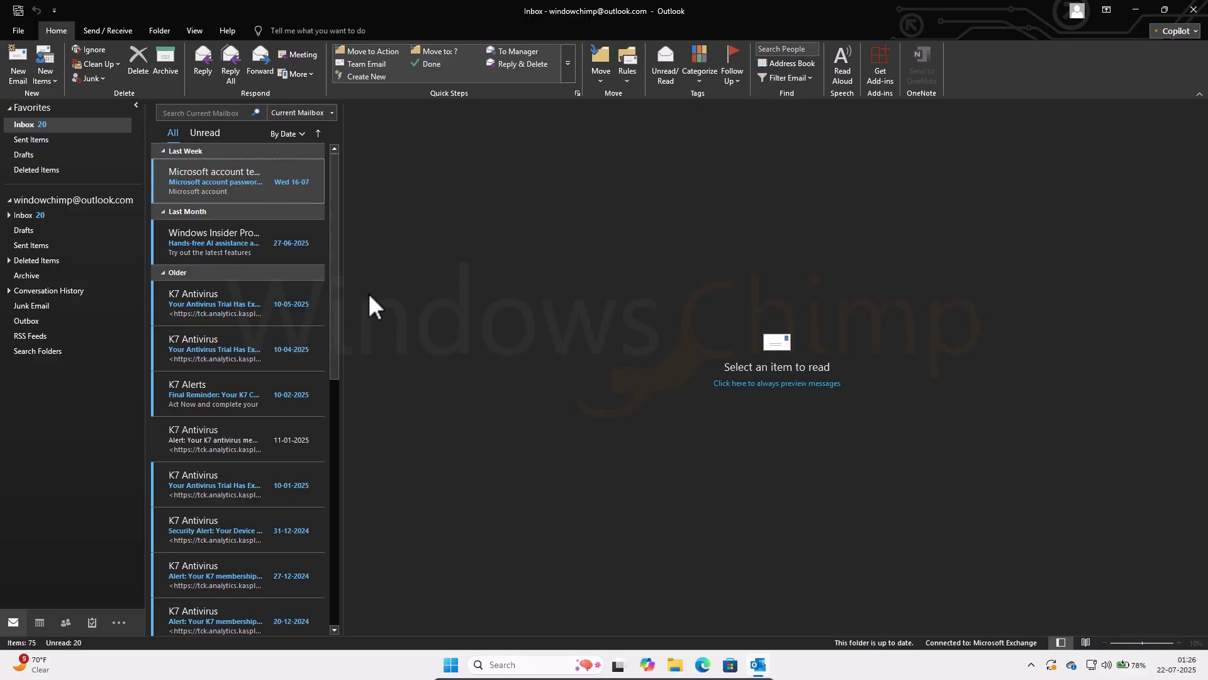
From File > Office Account, run Update Options > Update Now to check for Office updates.
{"action": "left_click", "coordinate": [18, 29]}
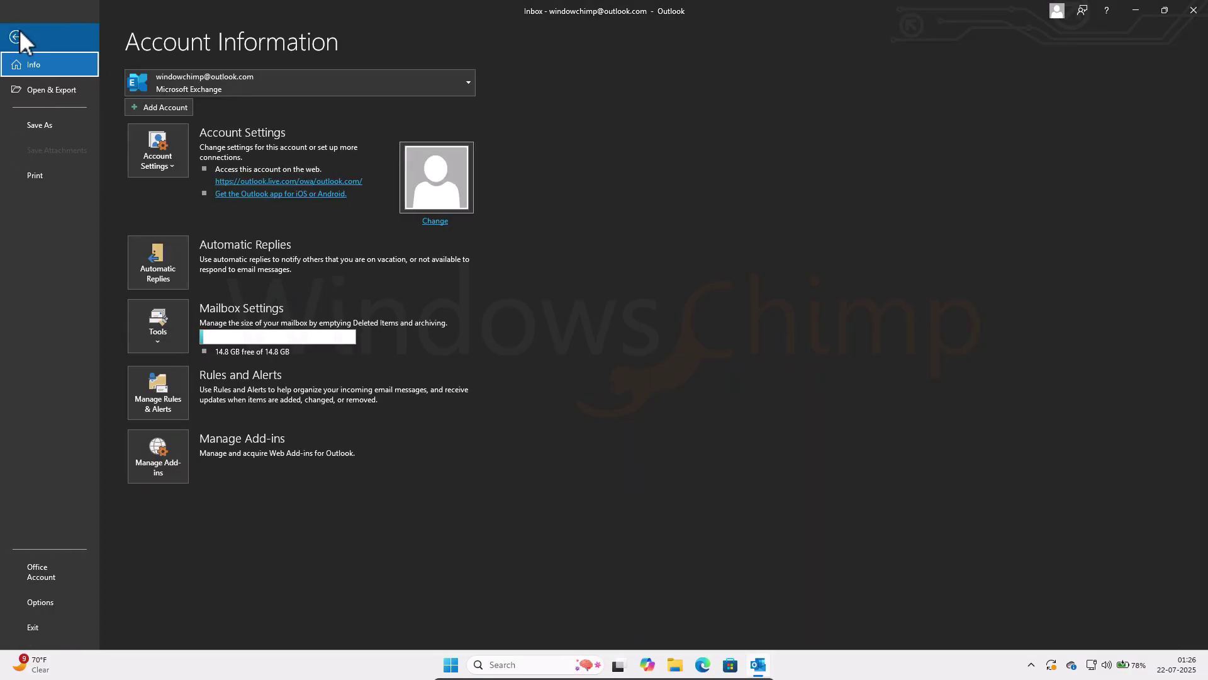
{"action": "left_click", "coordinate": [39, 570]}
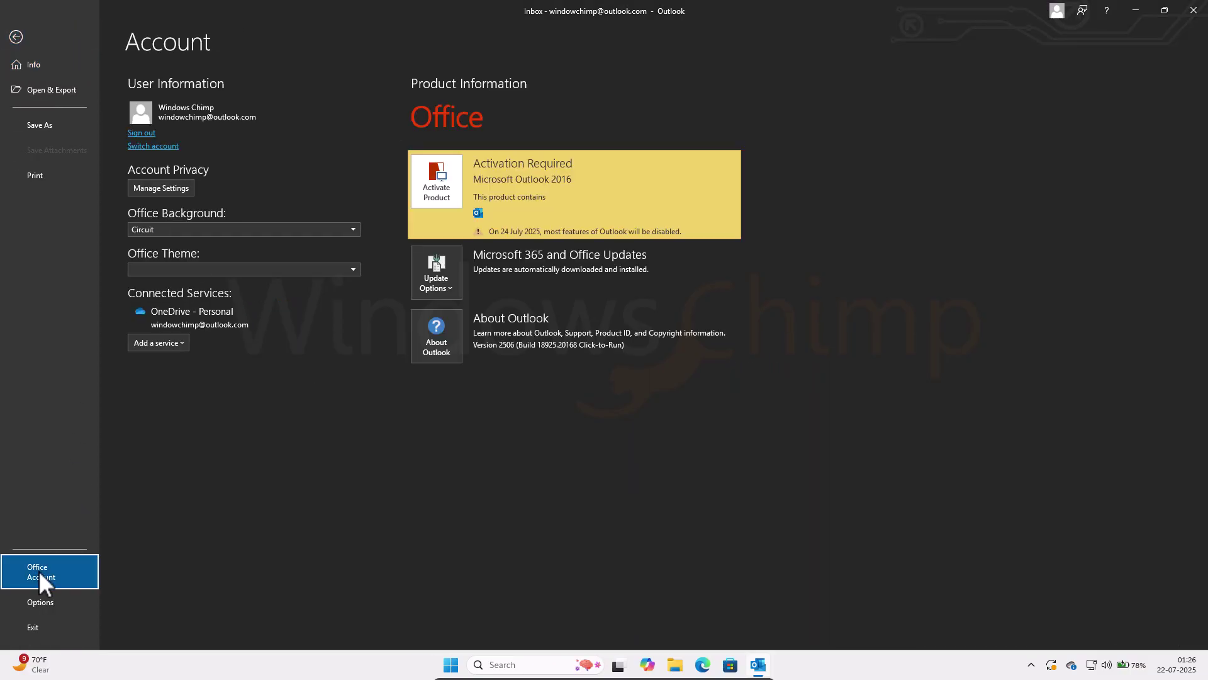
{"action": "left_click", "coordinate": [444, 289]}
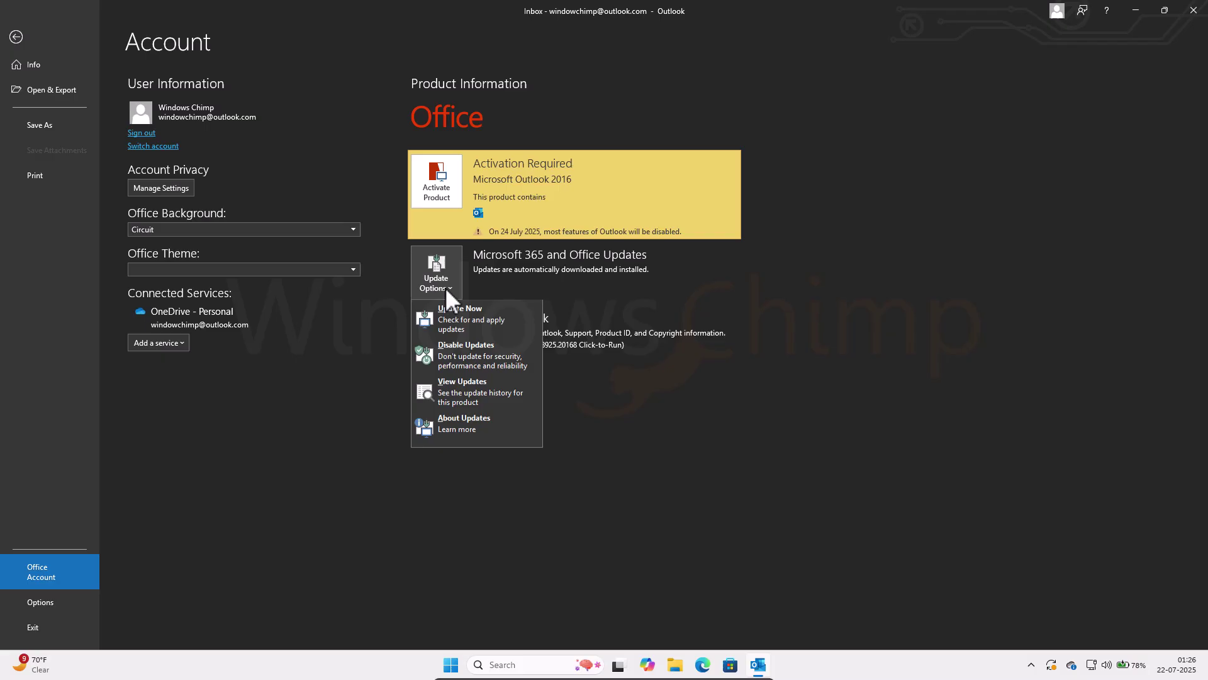
{"action": "left_click", "coordinate": [462, 324]}
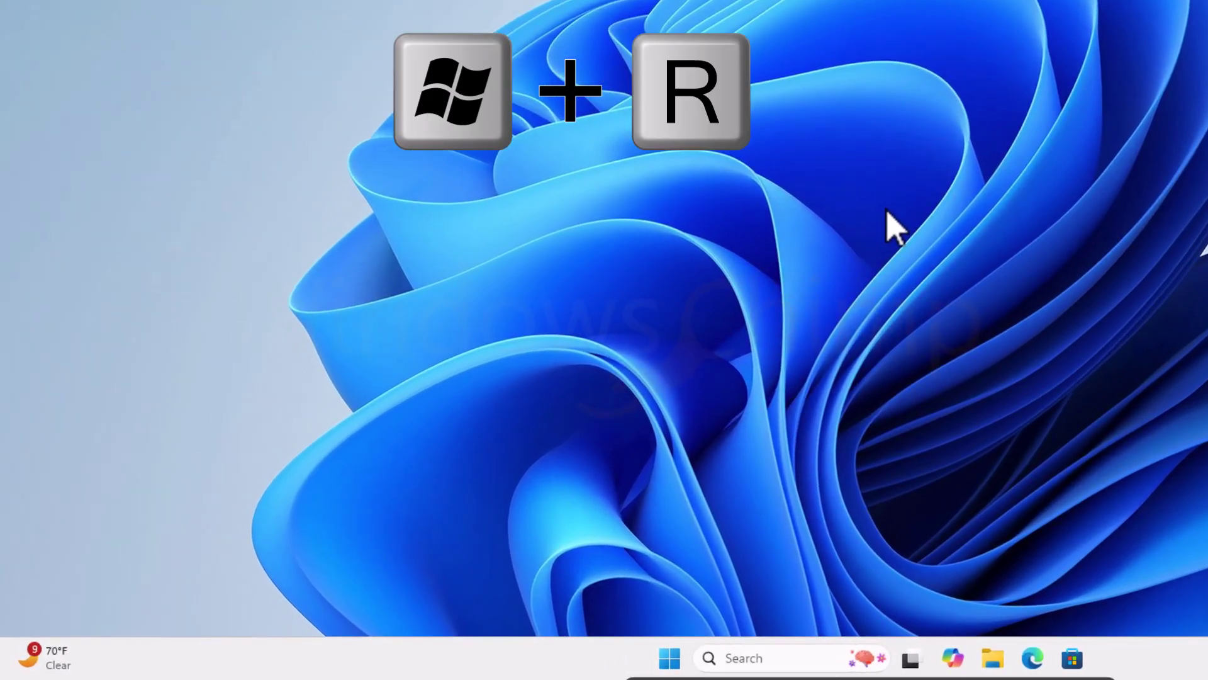
Launch Registry Editor by running regedit from the Run dialog.
{"action": "key", "text": "super+r"}
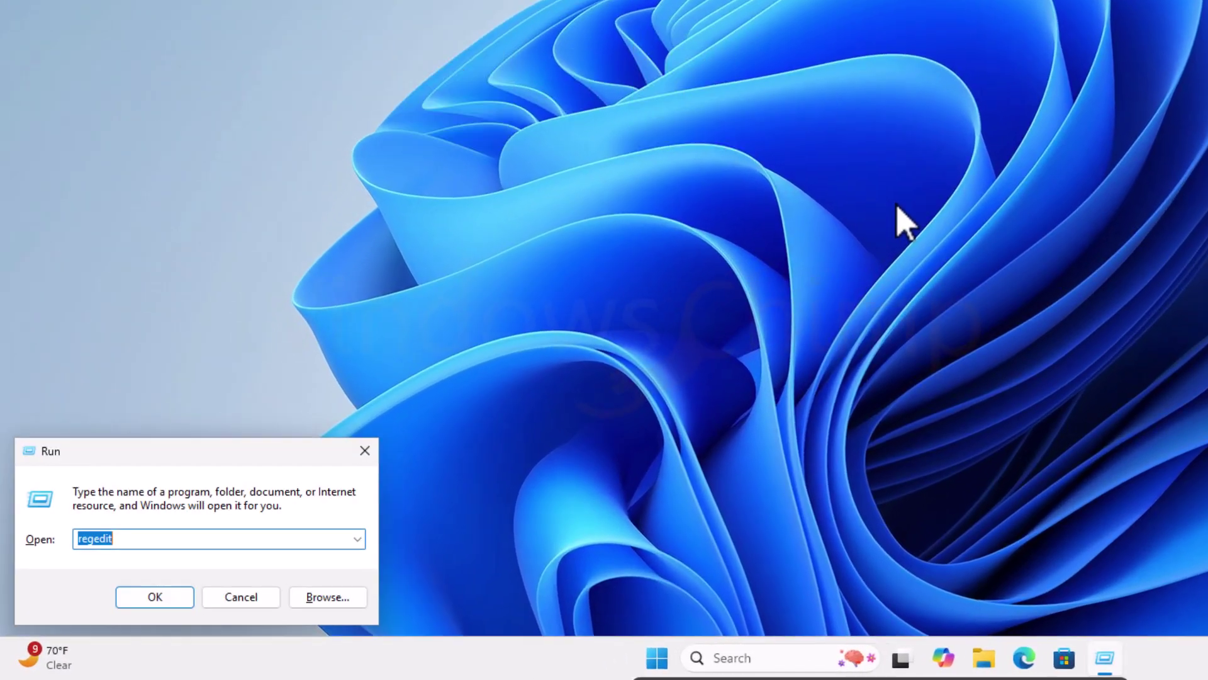
{"action": "type", "text": "regedit"}
{"action": "key", "text": "Return"}
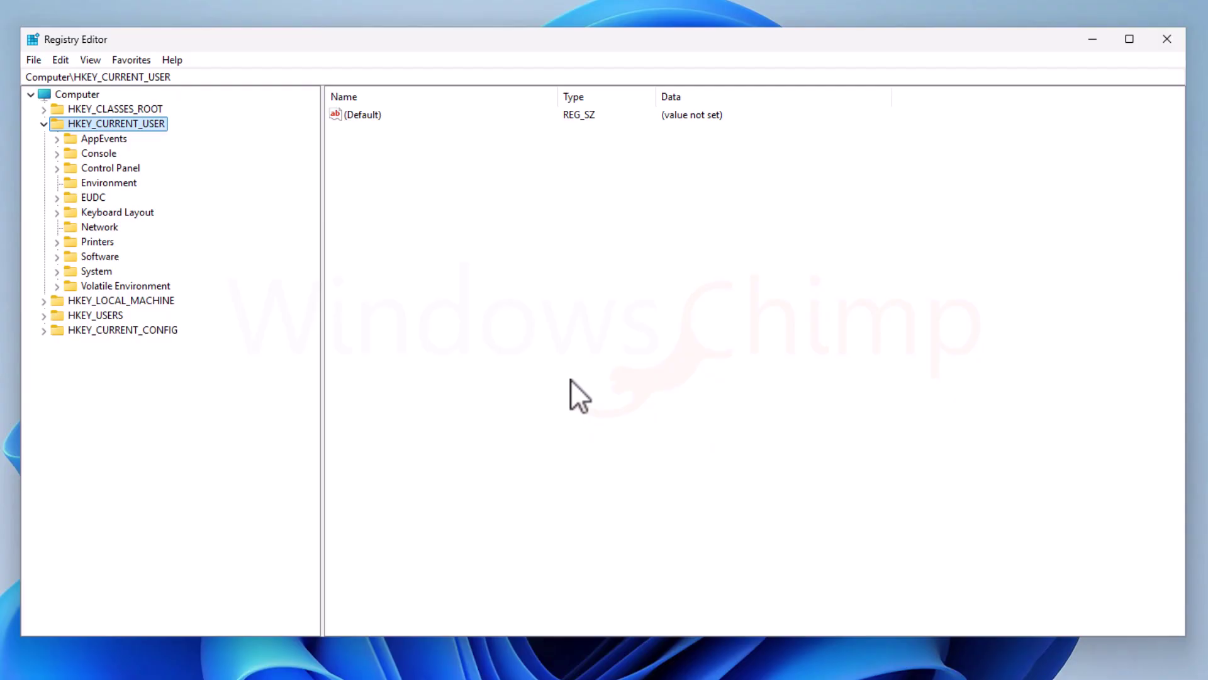
Set up a full-registry export named RegBackup, saved under This PC.
{"action": "left_click", "coordinate": [34, 58]}
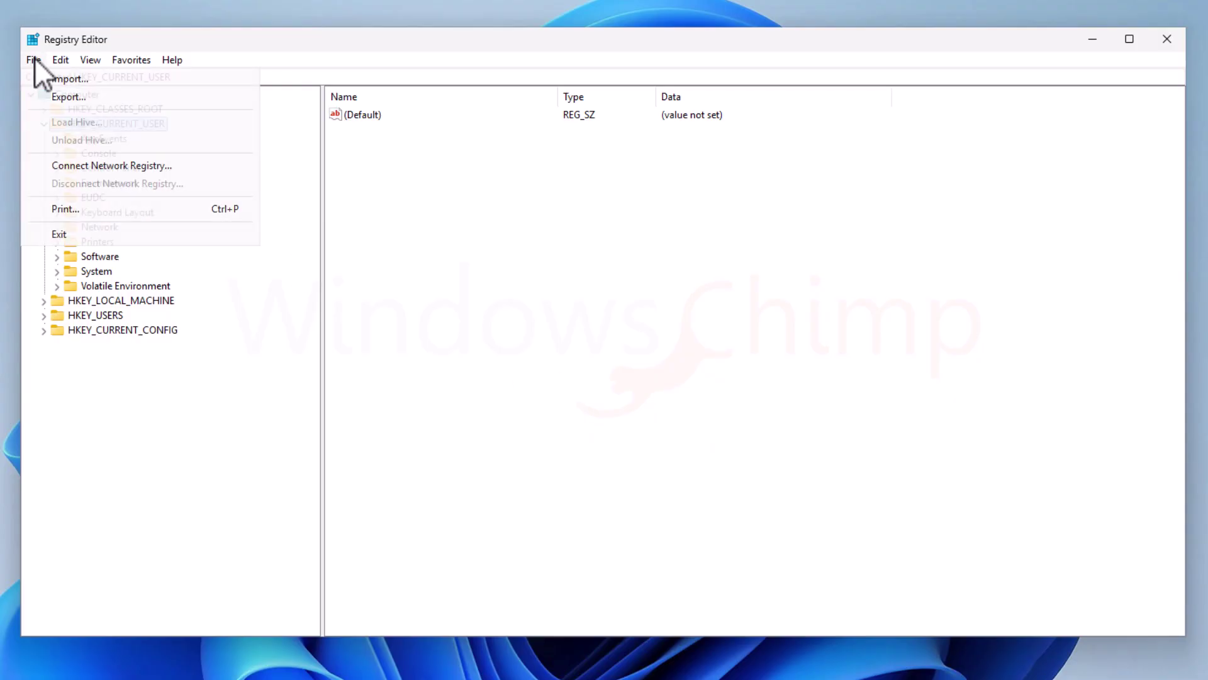
{"action": "left_click", "coordinate": [67, 97]}
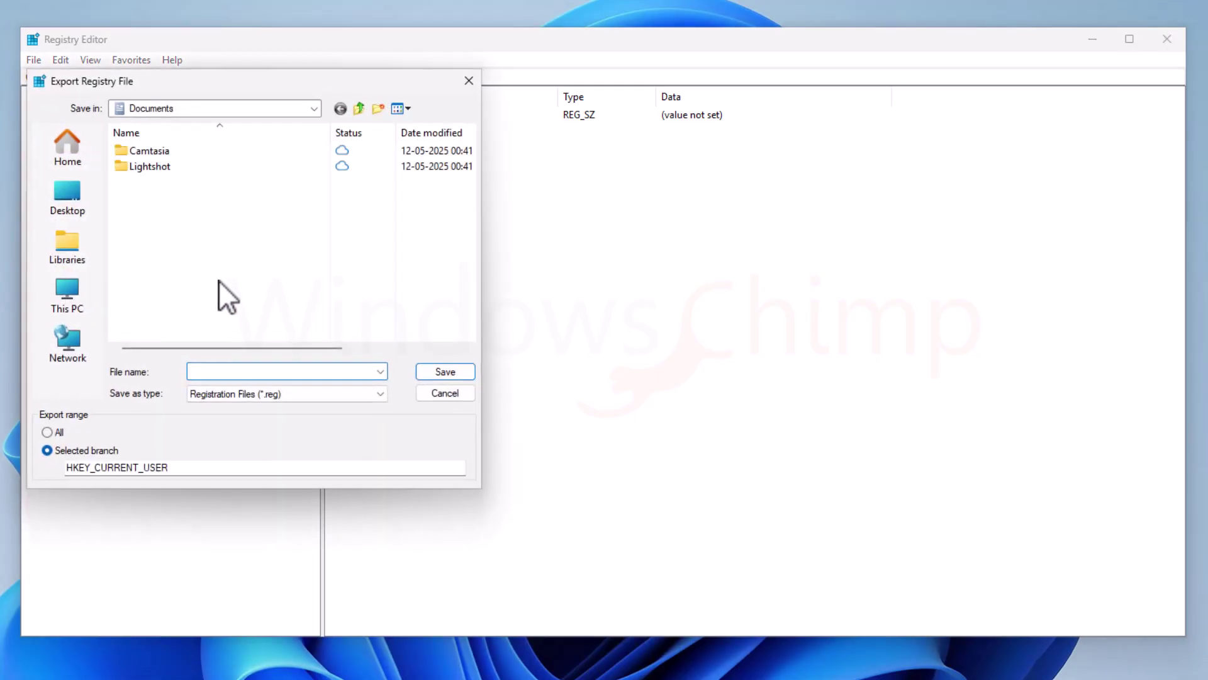
{"action": "left_click", "coordinate": [49, 432]}
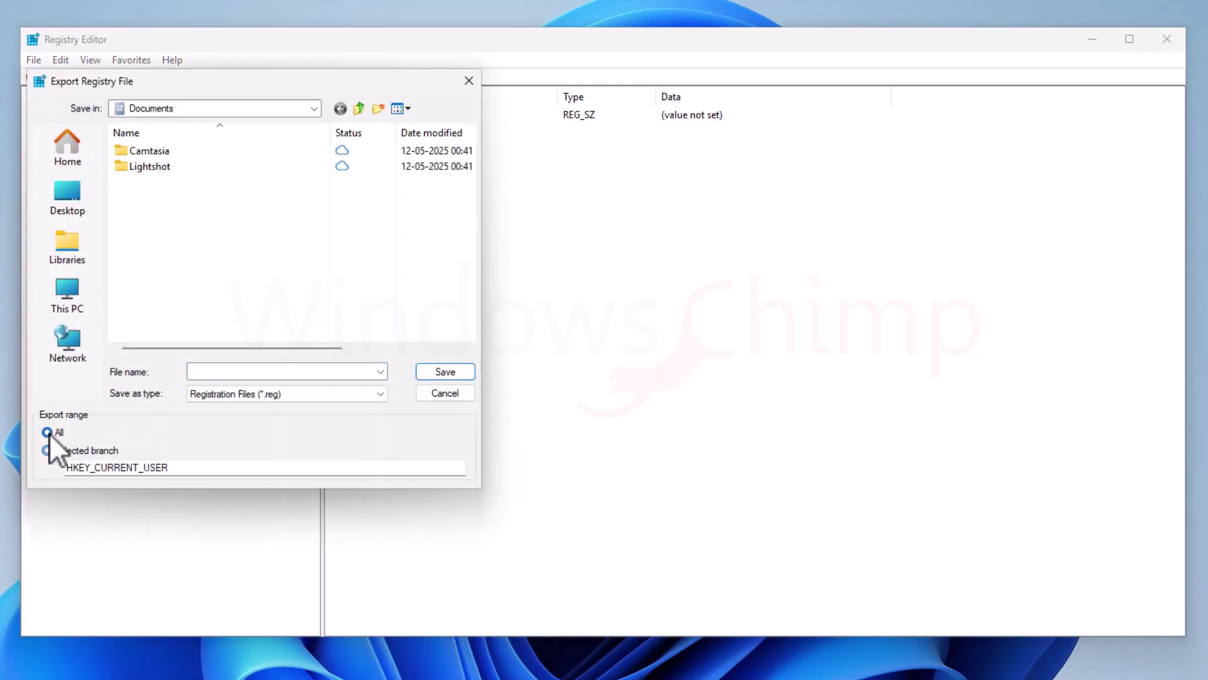
{"action": "left_click", "coordinate": [245, 371]}
{"action": "type", "text": "RegBackup"}
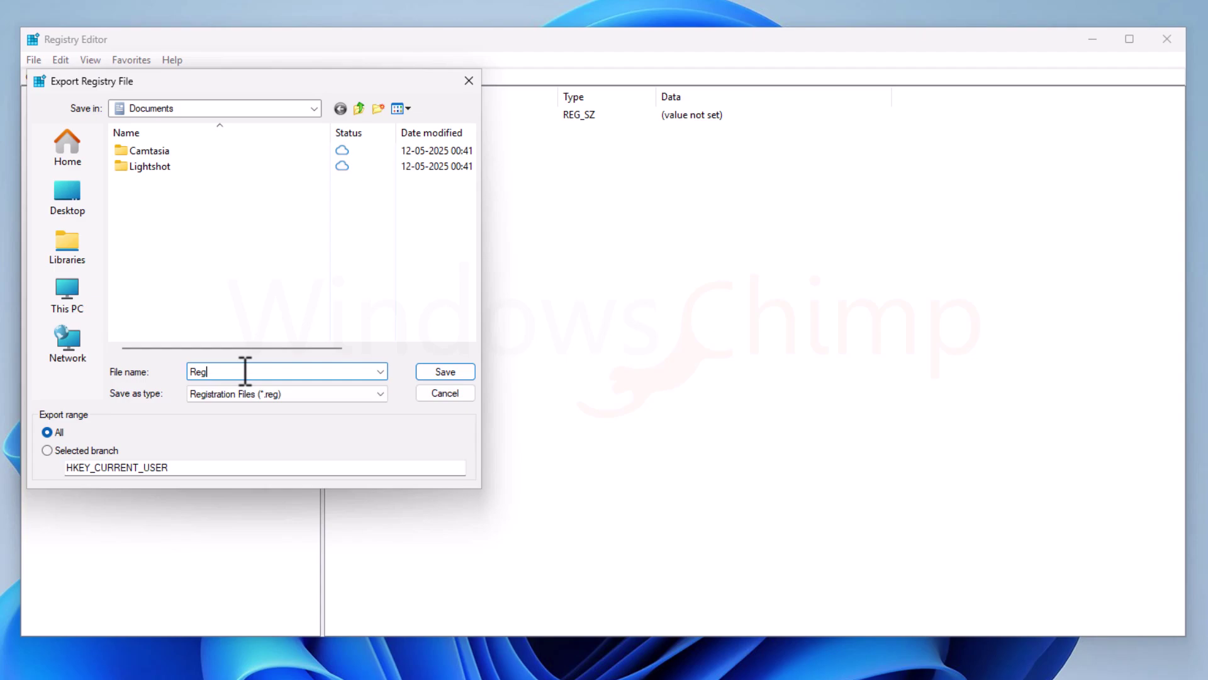
{"action": "left_click", "coordinate": [69, 299]}
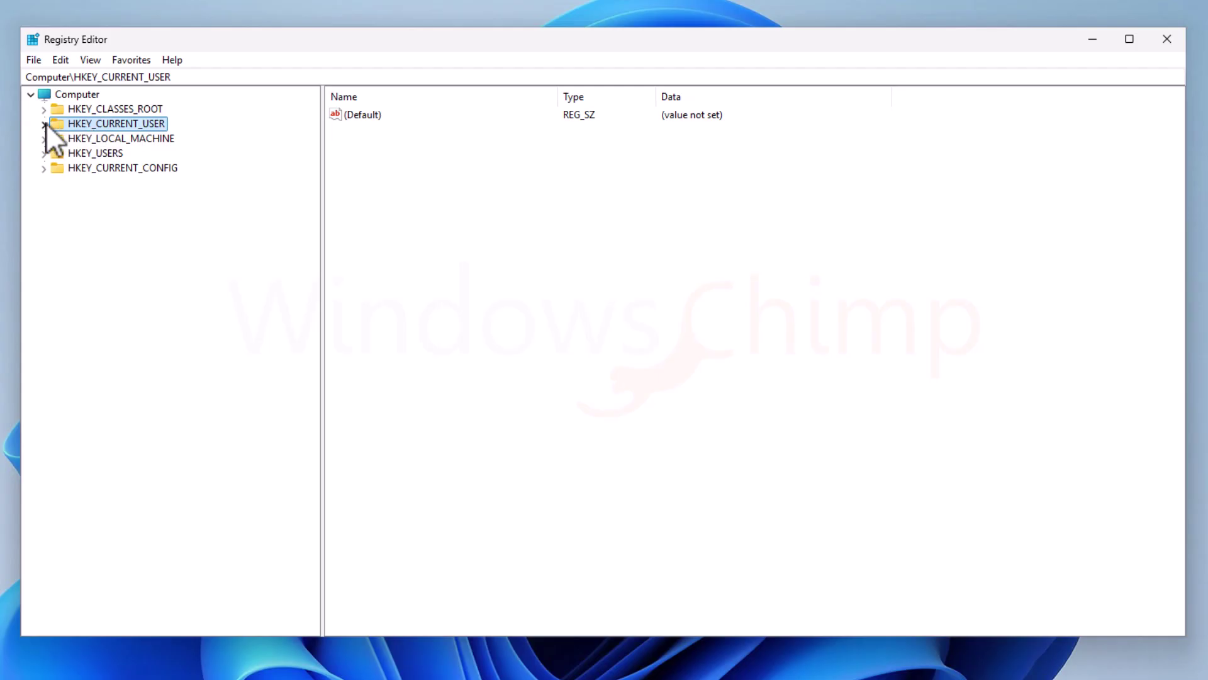
Navigate to HKCU\Software\Microsoft\Office\16.0\Outlook\Options\General via the address bar.
{"action": "left_click", "coordinate": [45, 124]}
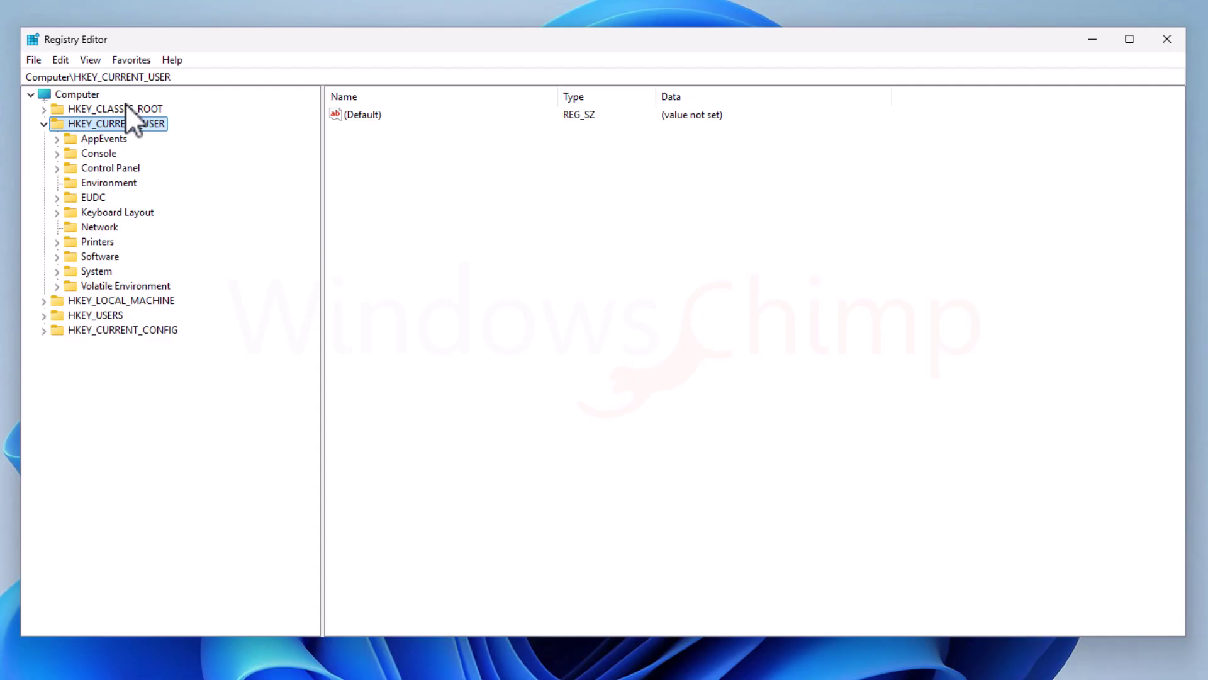
{"action": "left_click", "coordinate": [216, 78]}
{"action": "type", "text": "\\Software\\Microsoft"}
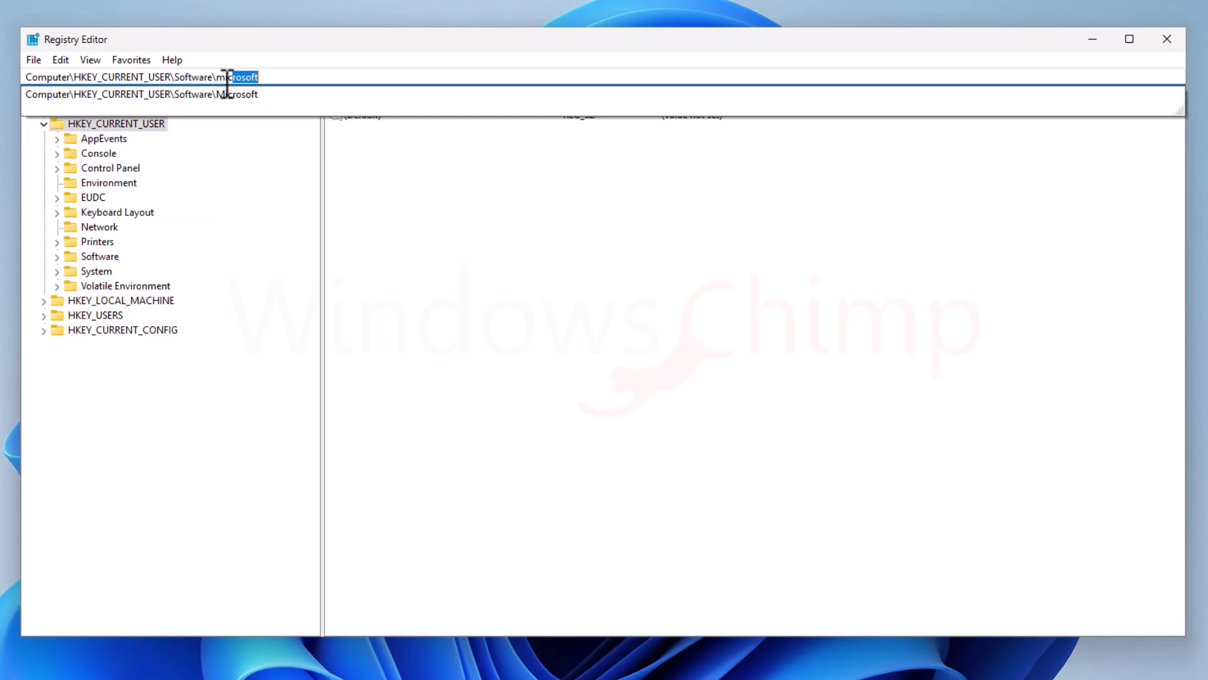
{"action": "type", "text": "\\Office\\16.0"}
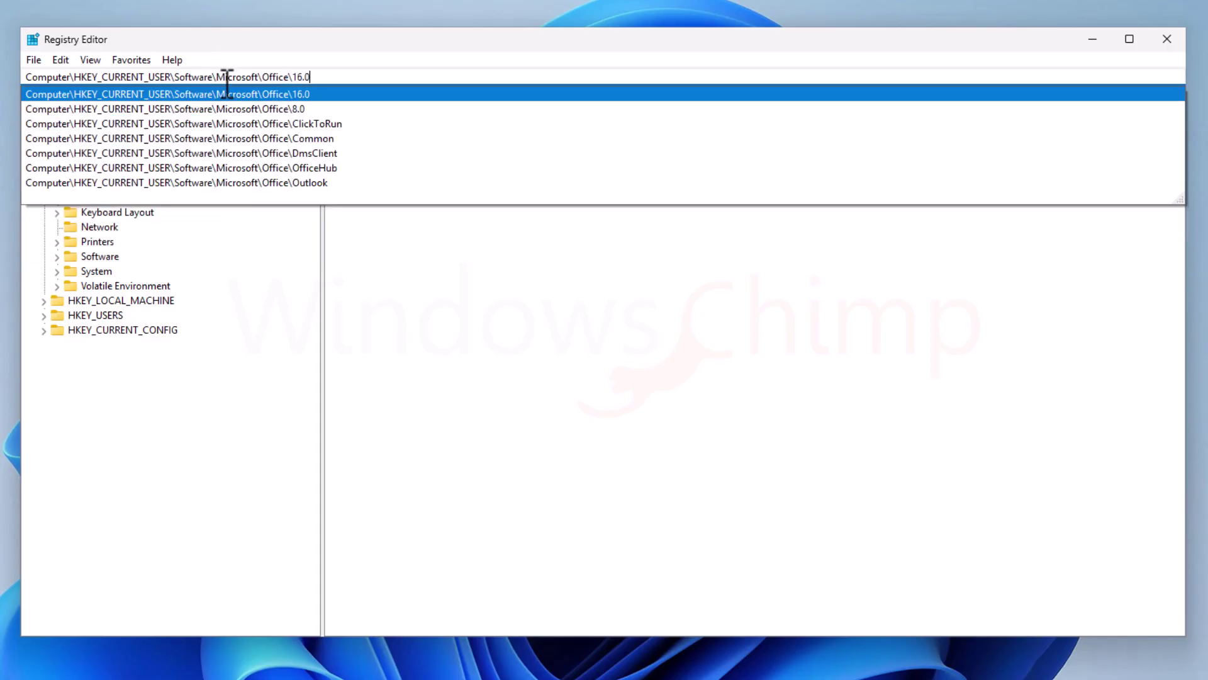
{"action": "type", "text": "\\Outlook\\Options\\g"}
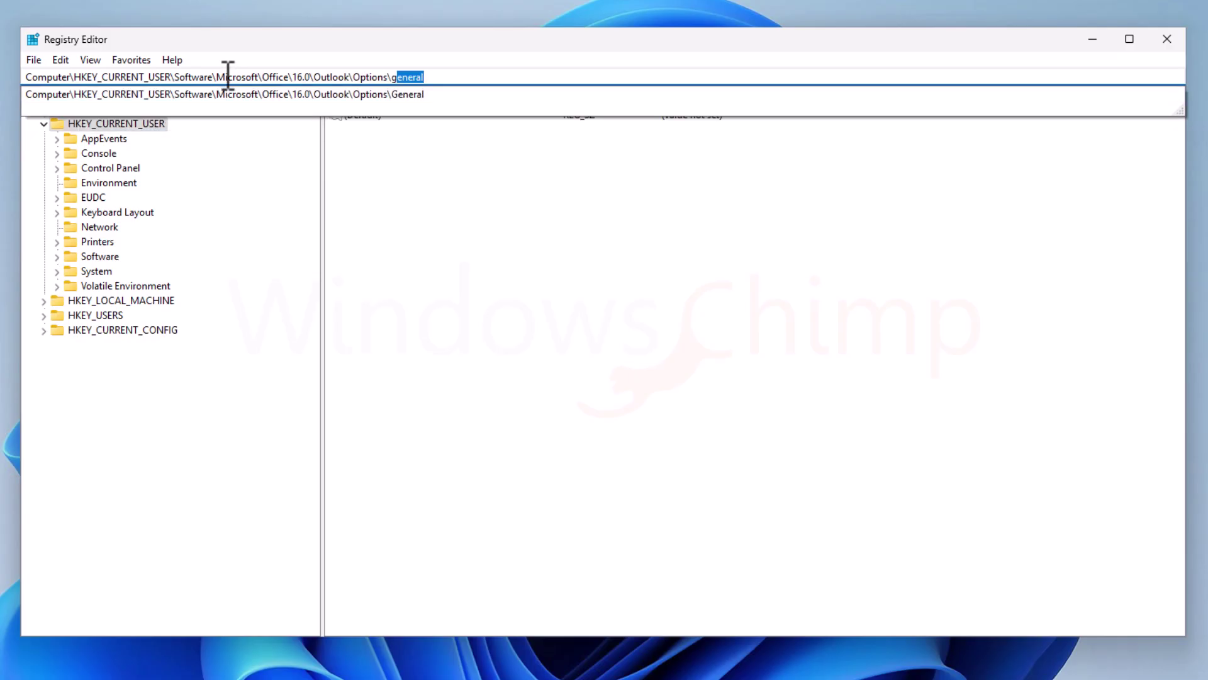
{"action": "key", "text": "Down"}
{"action": "key", "text": "Return"}
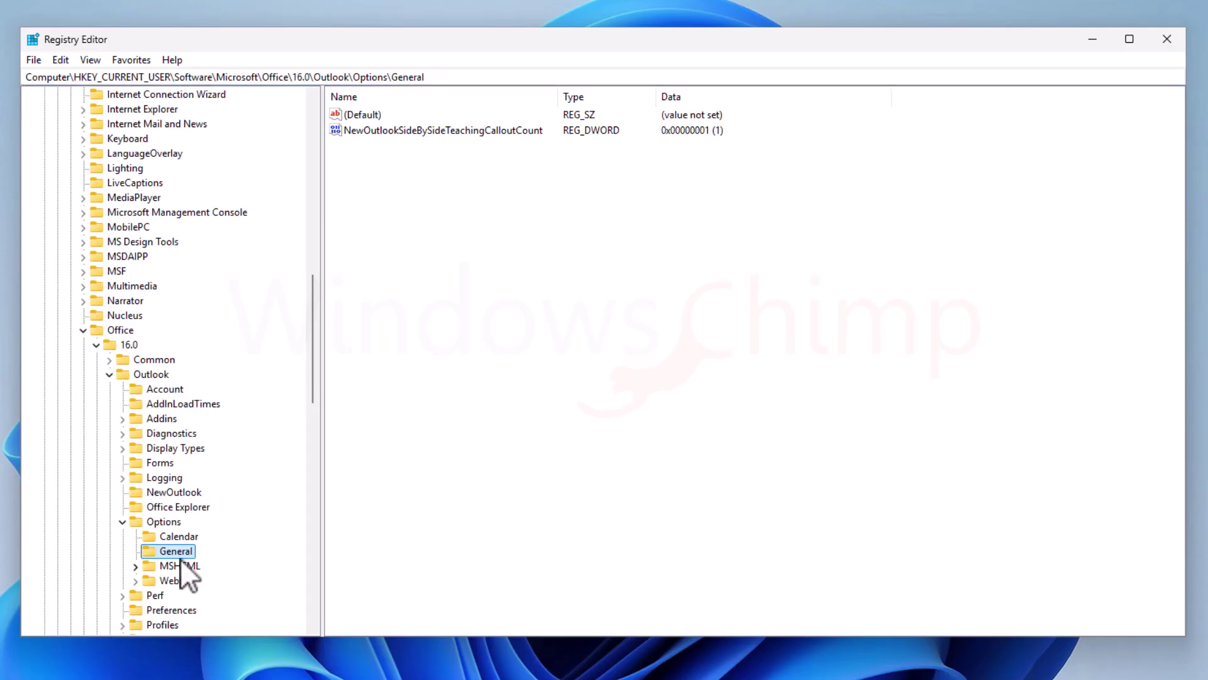
Add a DWORD (32-bit) value HideNewOutlookToggle with data 1.
{"action": "right_click", "coordinate": [433, 239]}
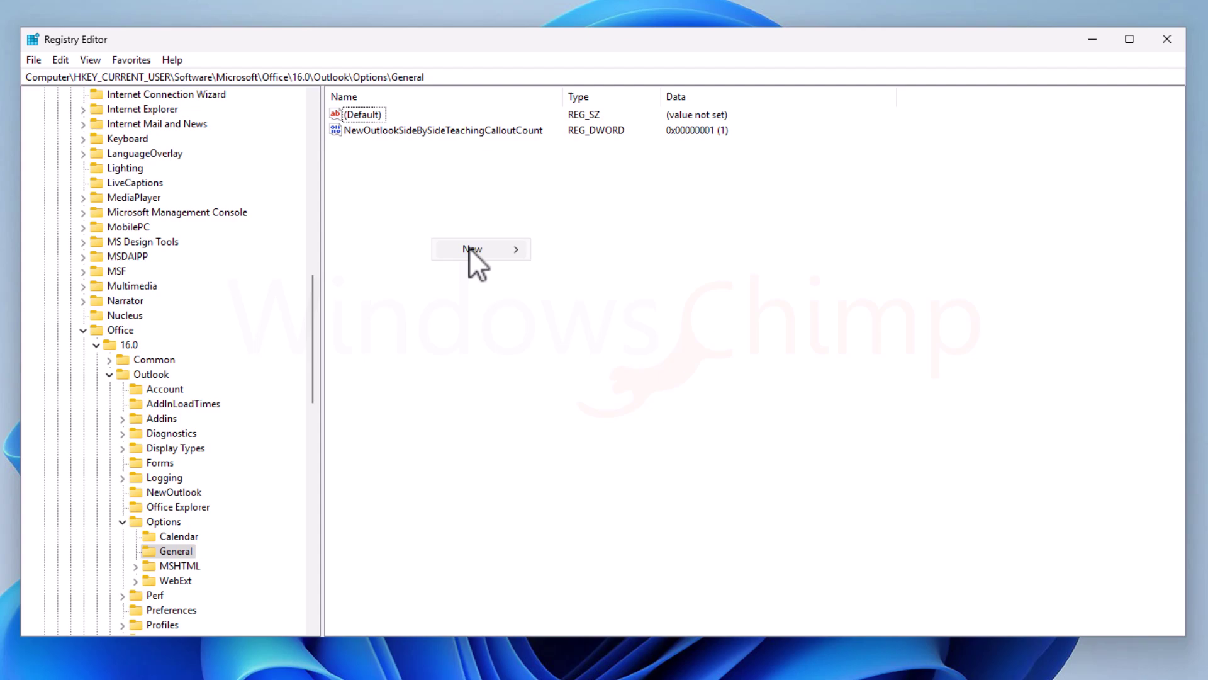
{"action": "mouse_move", "coordinate": [475, 250]}
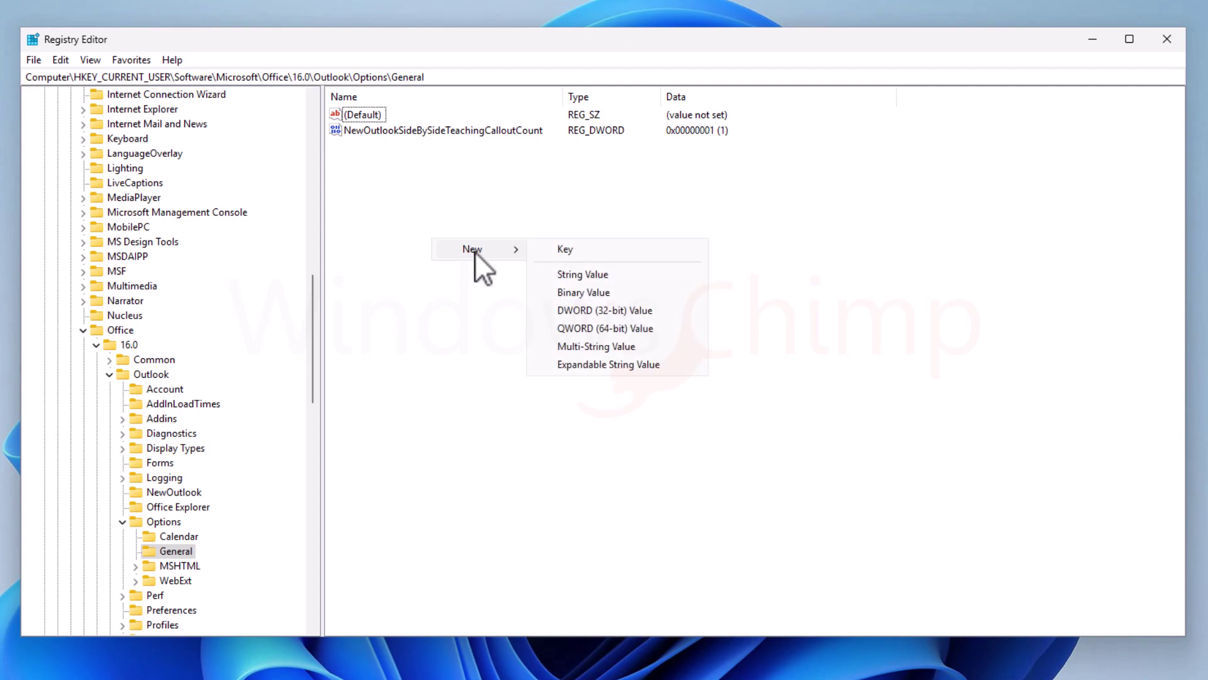
{"action": "left_click", "coordinate": [621, 312]}
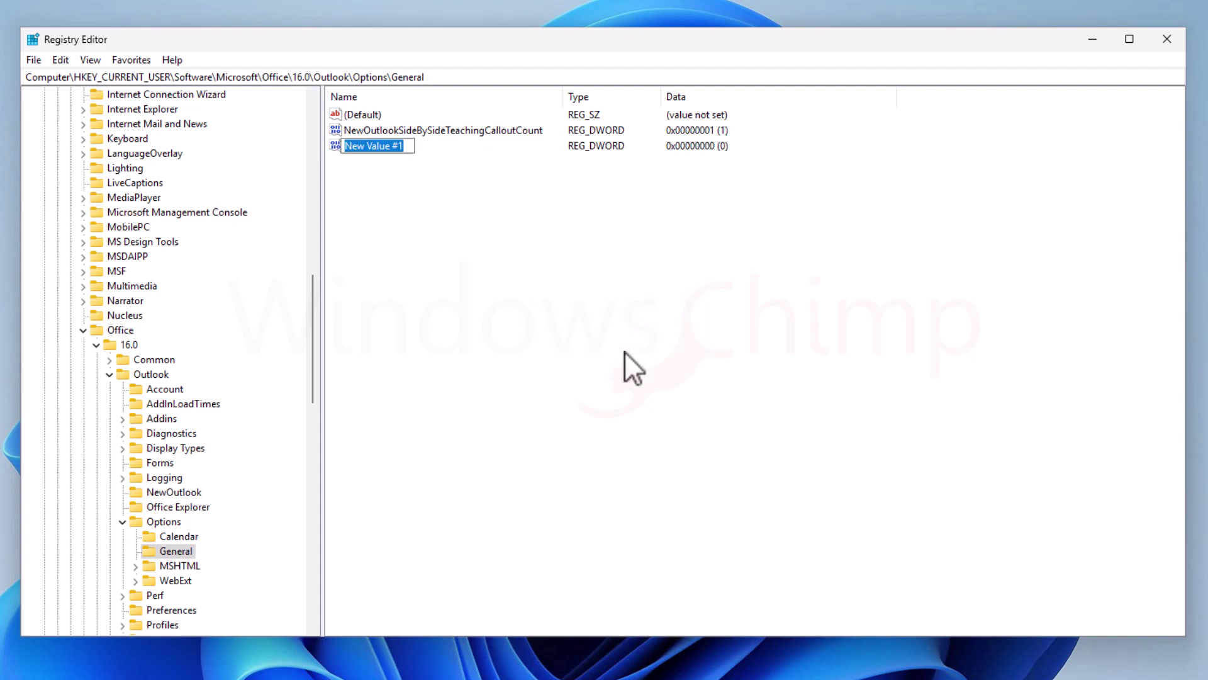
{"action": "type", "text": "HideNewOutlookTog"}
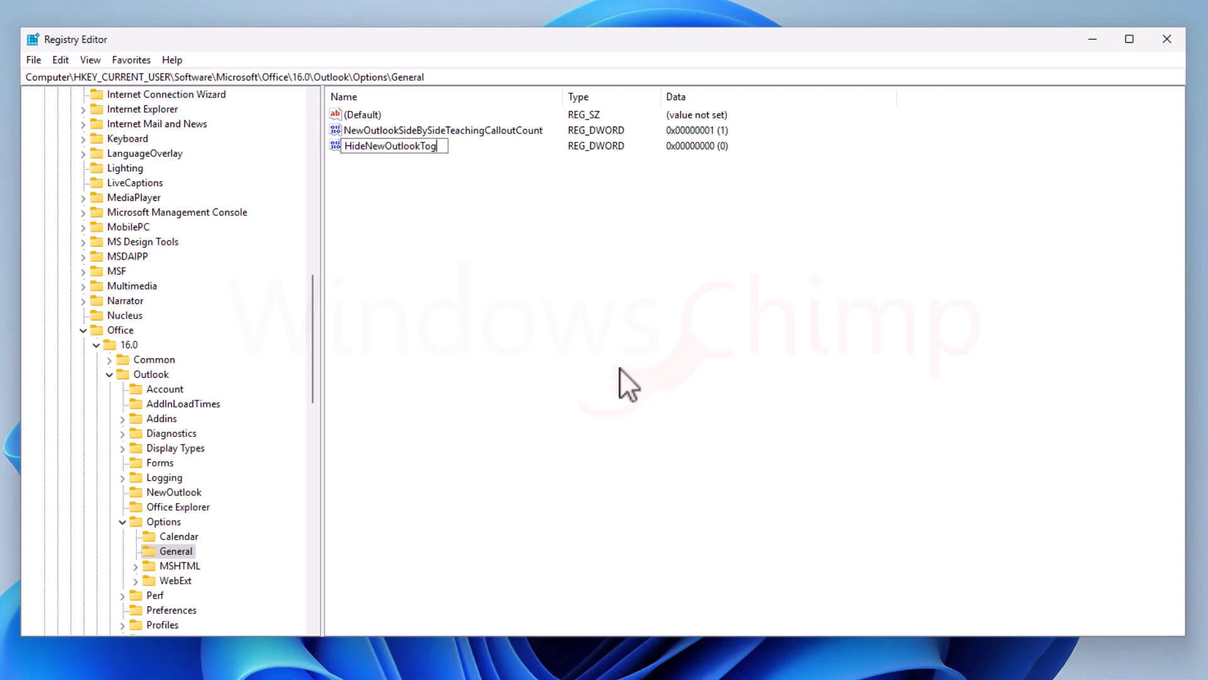
{"action": "type", "text": "gle"}
{"action": "key", "text": "Return"}
{"action": "double_click", "coordinate": [438, 149]}
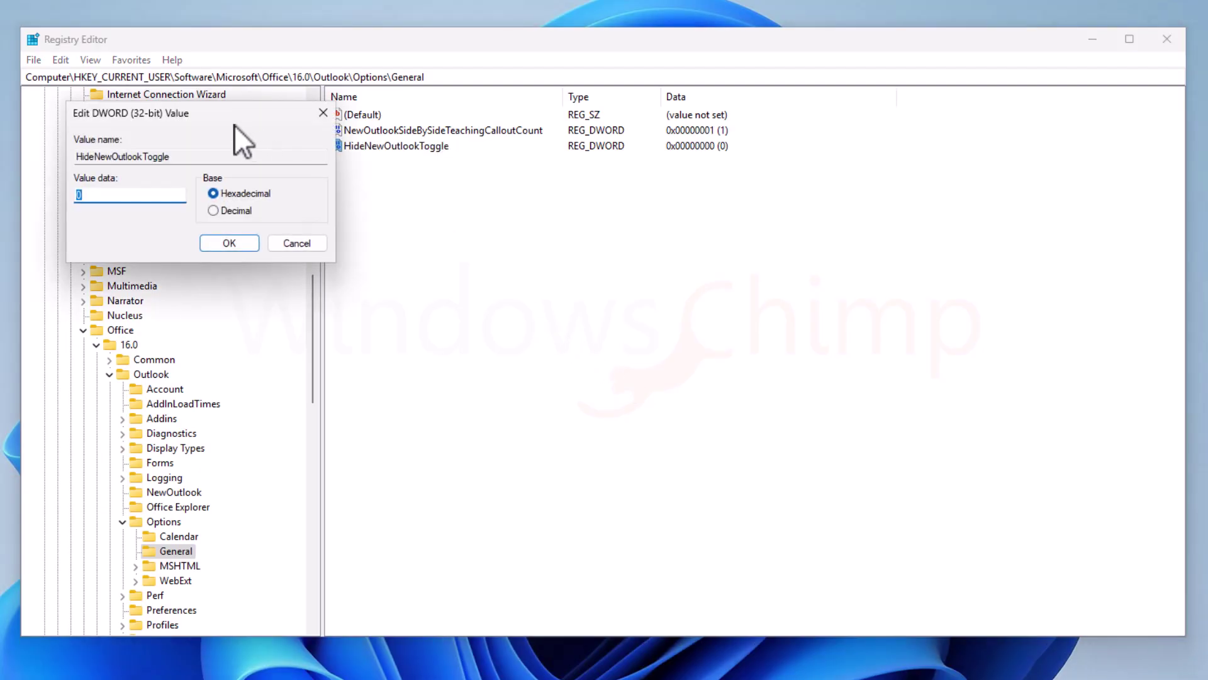
{"action": "left_click_drag", "start_coordinate": [234, 124], "coordinate": [581, 195]}
{"action": "type", "text": "1"}
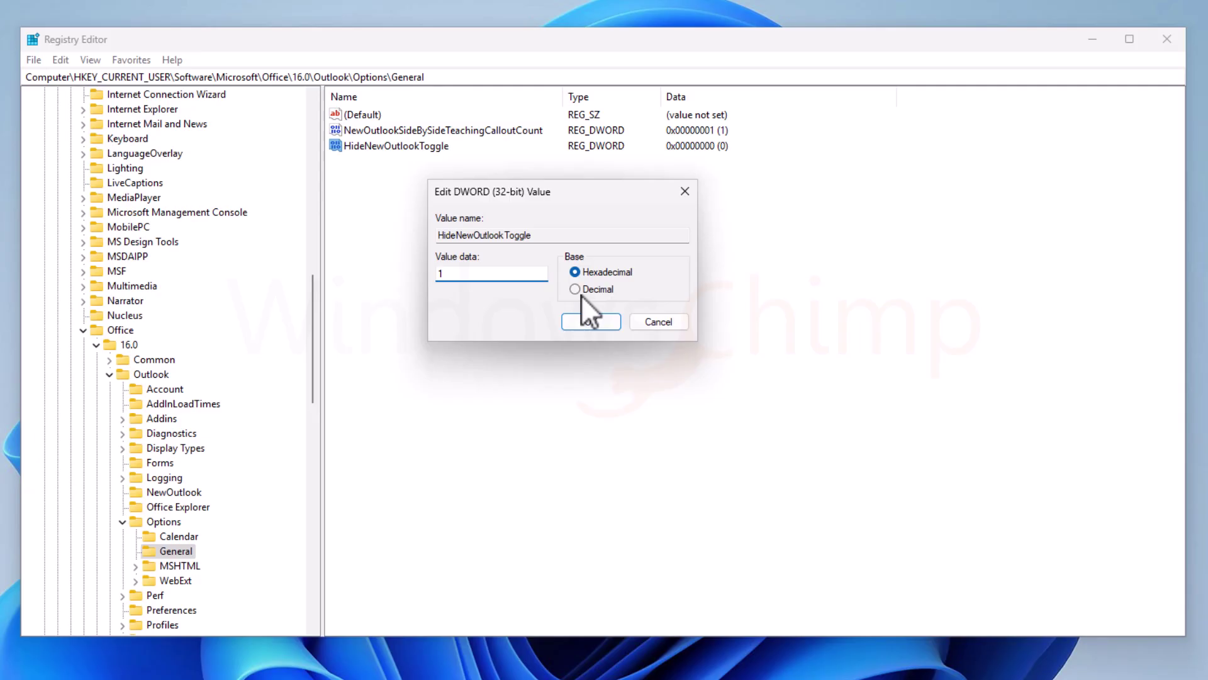
{"action": "left_click", "coordinate": [592, 321]}
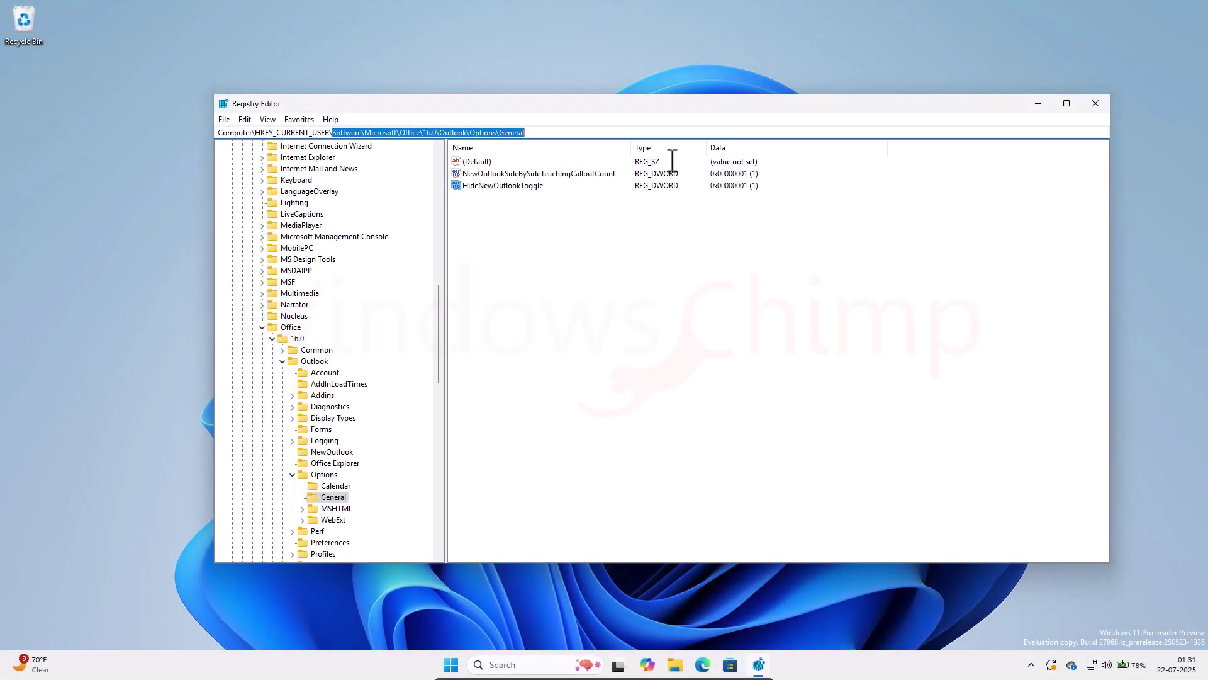
Jump to HKCU\Software\Microsoft\Office\16.0\Outlook\Preferences via the address bar.
{"action": "key", "text": "BackSpace"}
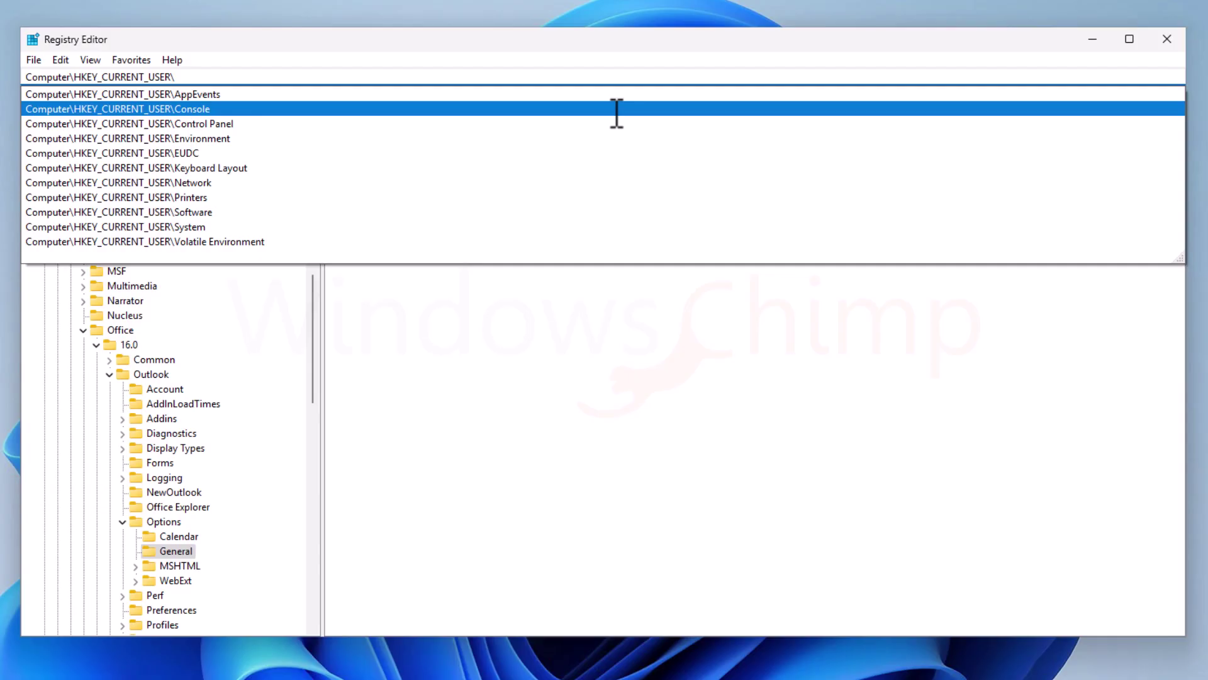
{"action": "type", "text": "Software\\Microsoft"}
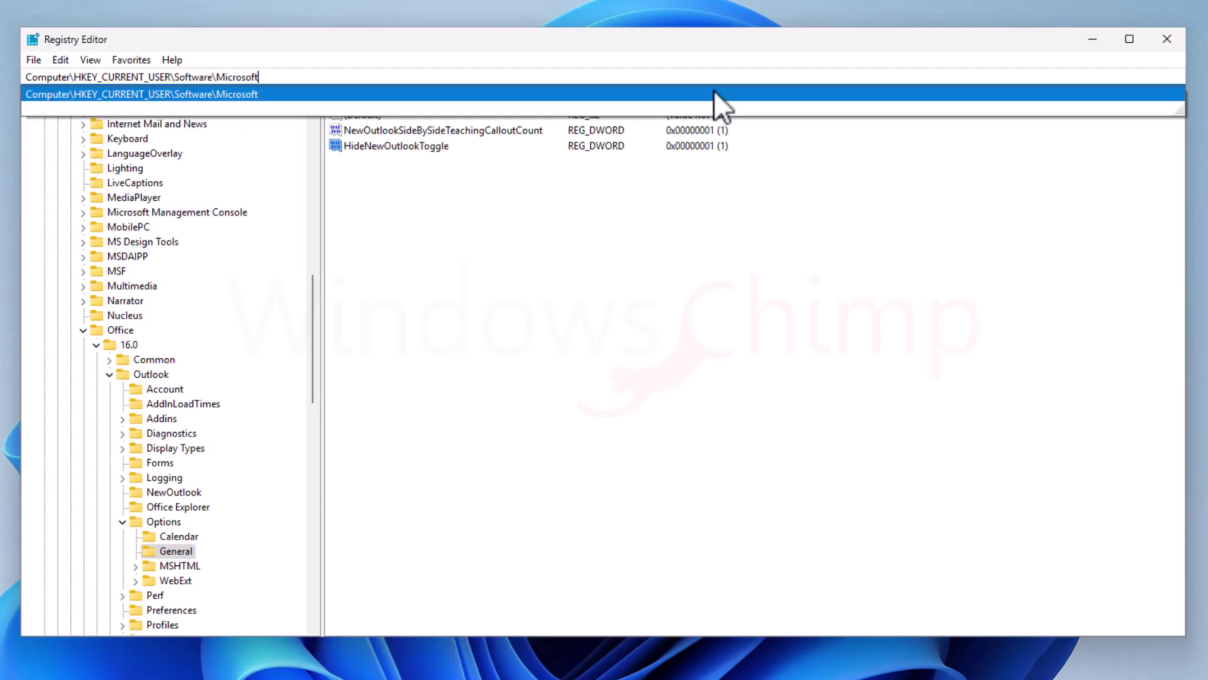
{"action": "type", "text": "\\Office\\16.0"}
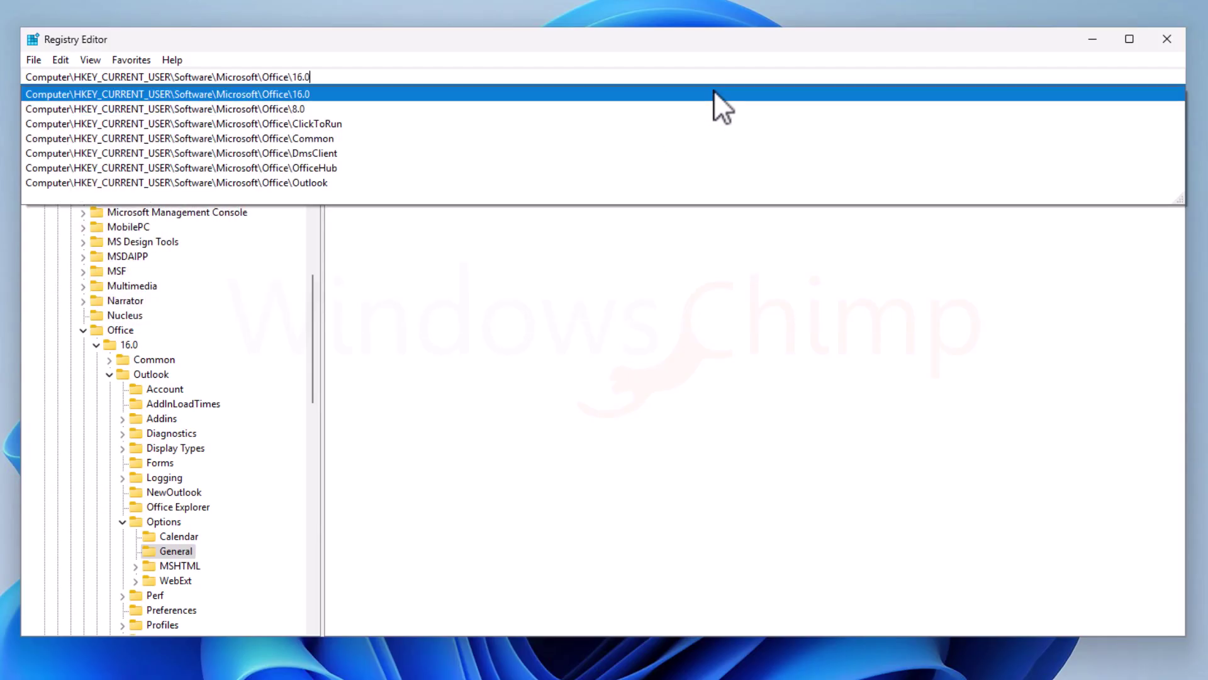
{"action": "type", "text": "\\Outlook\\pre"}
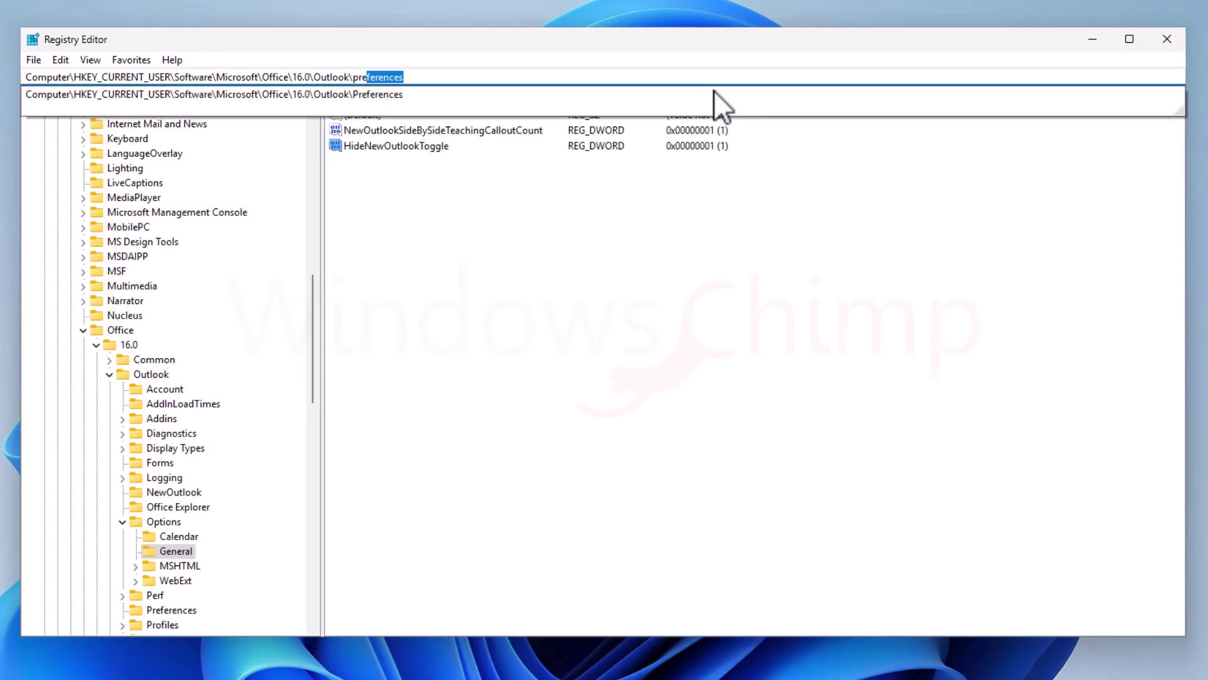
{"action": "key", "text": "Return"}
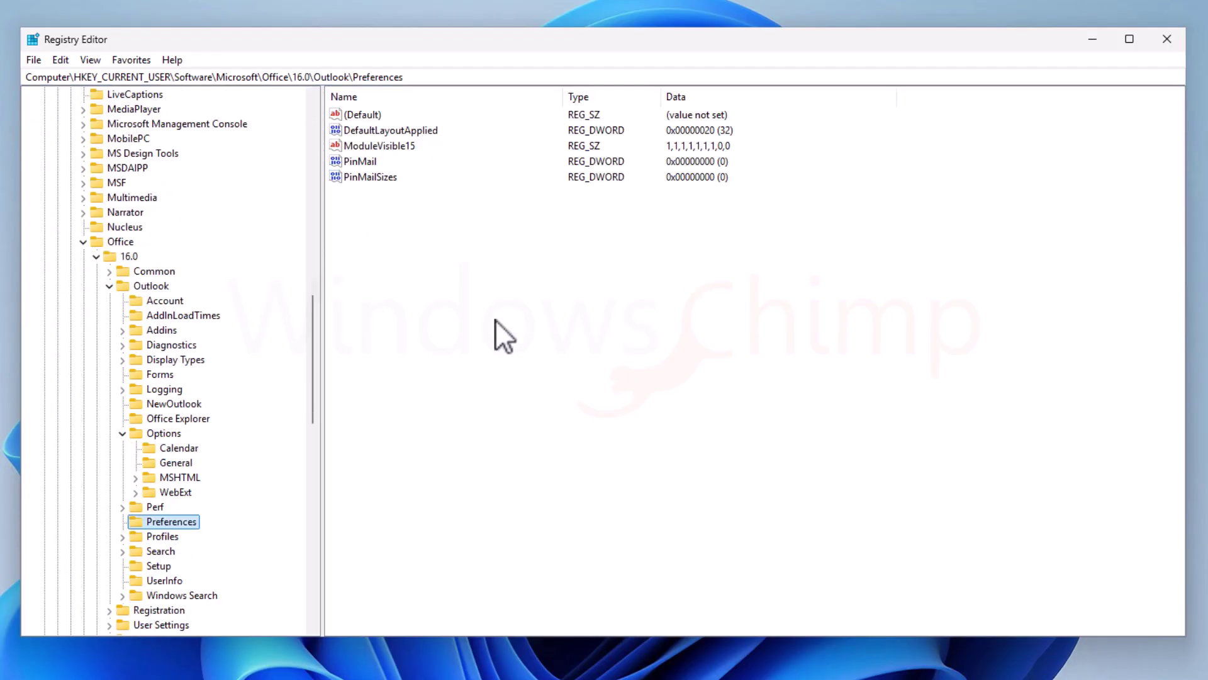
Create a DWORD (32-bit) value named UseNewOutlook in Preferences with data 0.
{"action": "right_click", "coordinate": [458, 283]}
{"action": "mouse_move", "coordinate": [493, 293]}
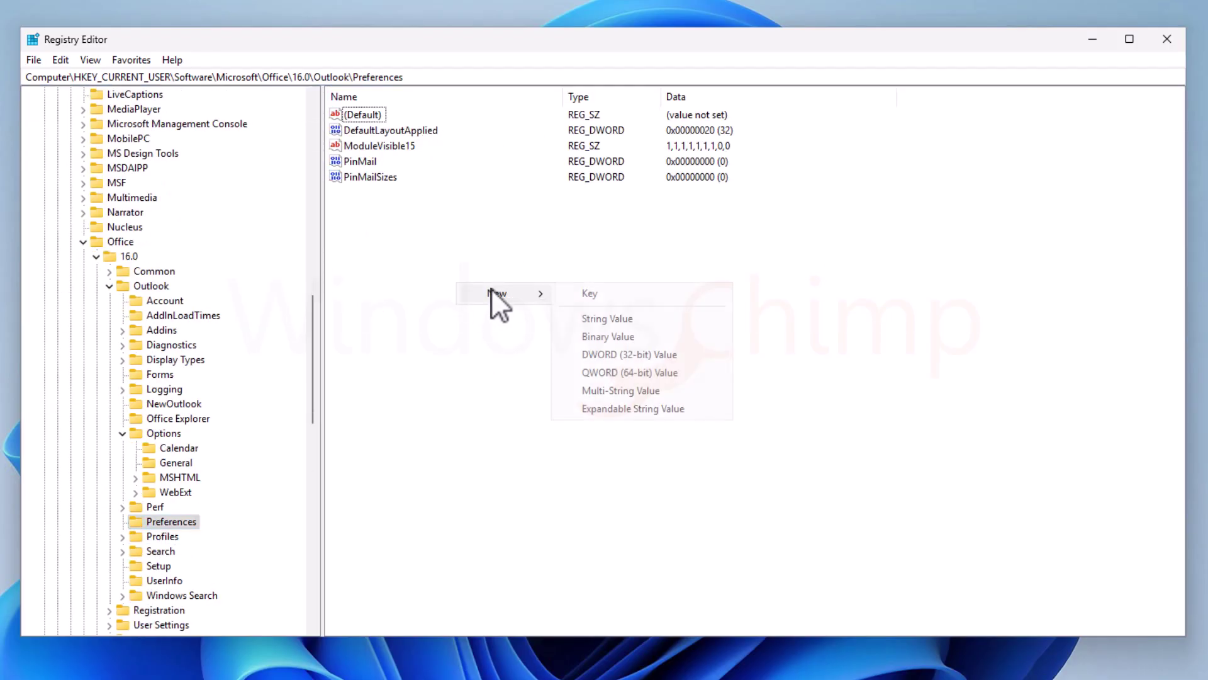
{"action": "left_click", "coordinate": [625, 353]}
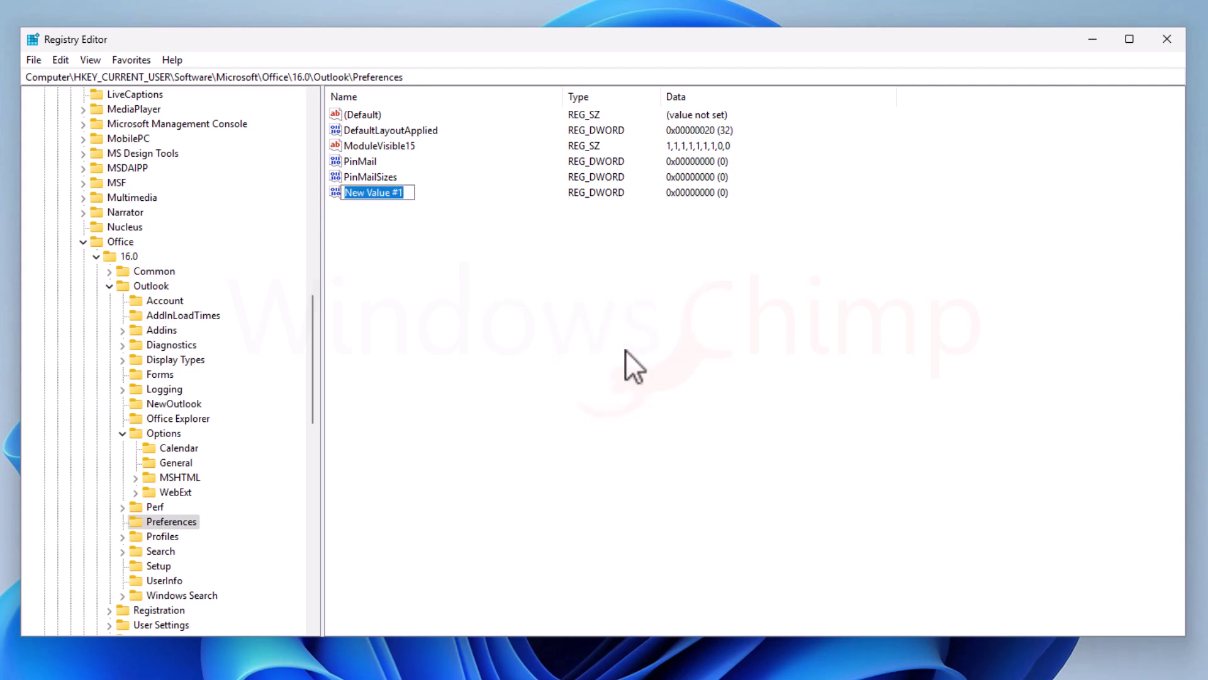
{"action": "type", "text": "UseNewOutlook"}
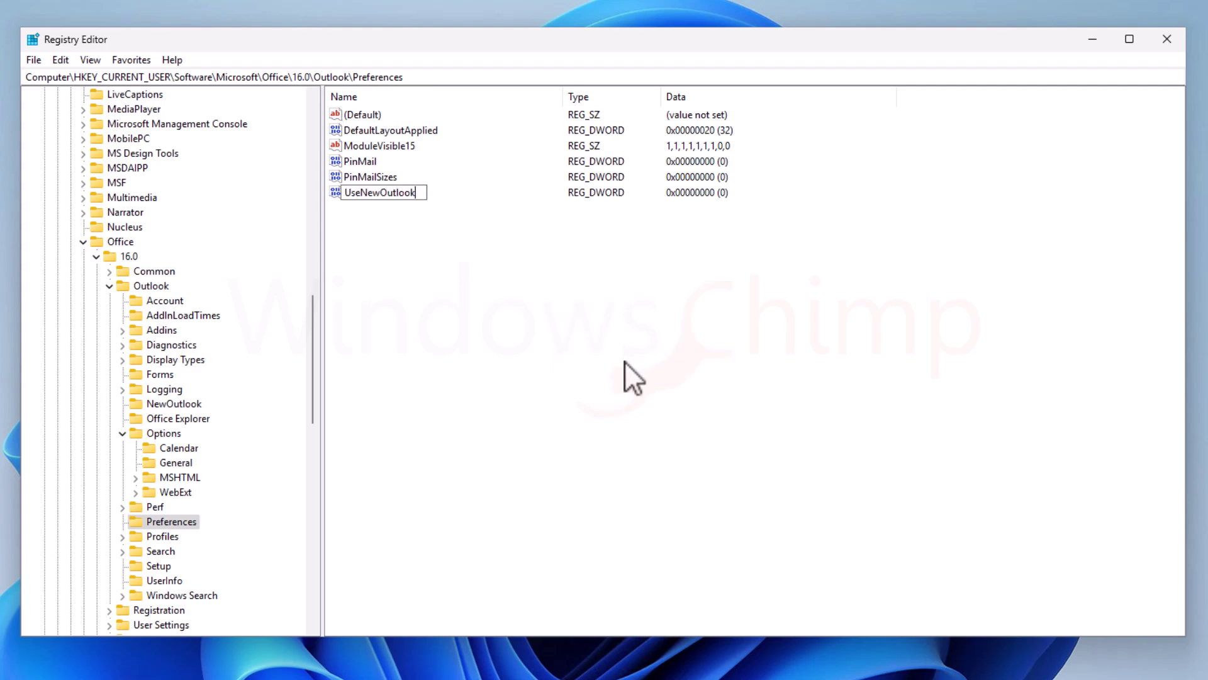
{"action": "key", "text": "Return"}
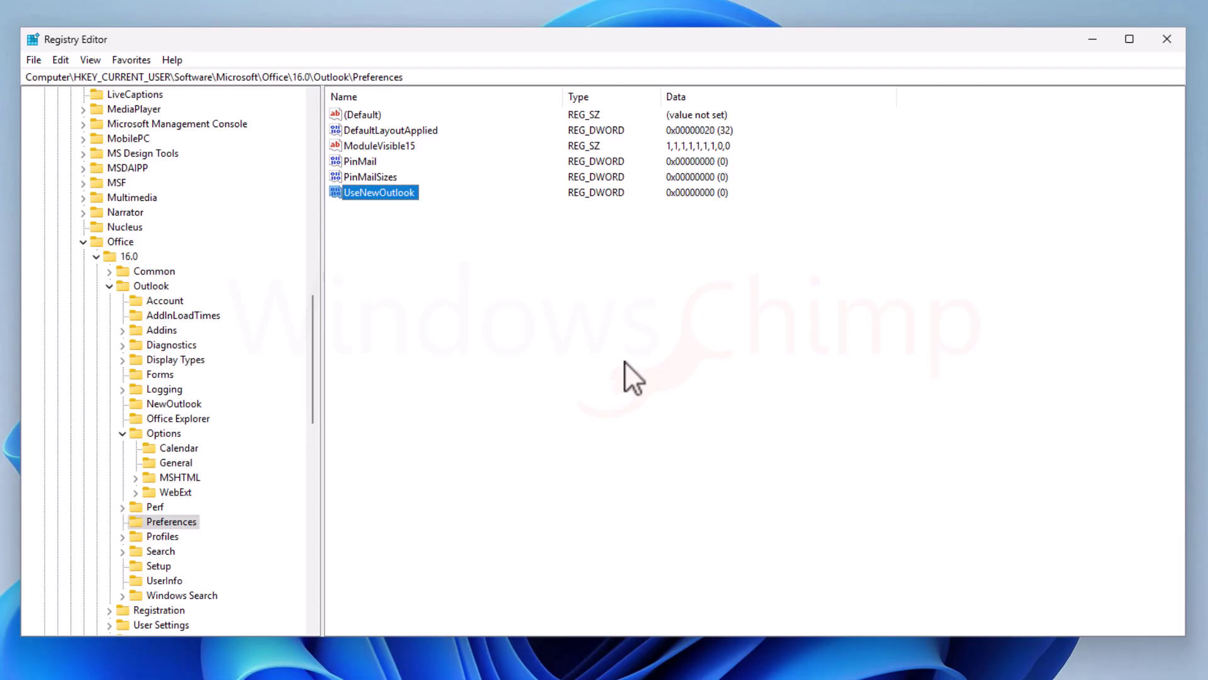
{"action": "double_click", "coordinate": [402, 192]}
{"action": "left_click_drag", "start_coordinate": [242, 121], "coordinate": [653, 303]}
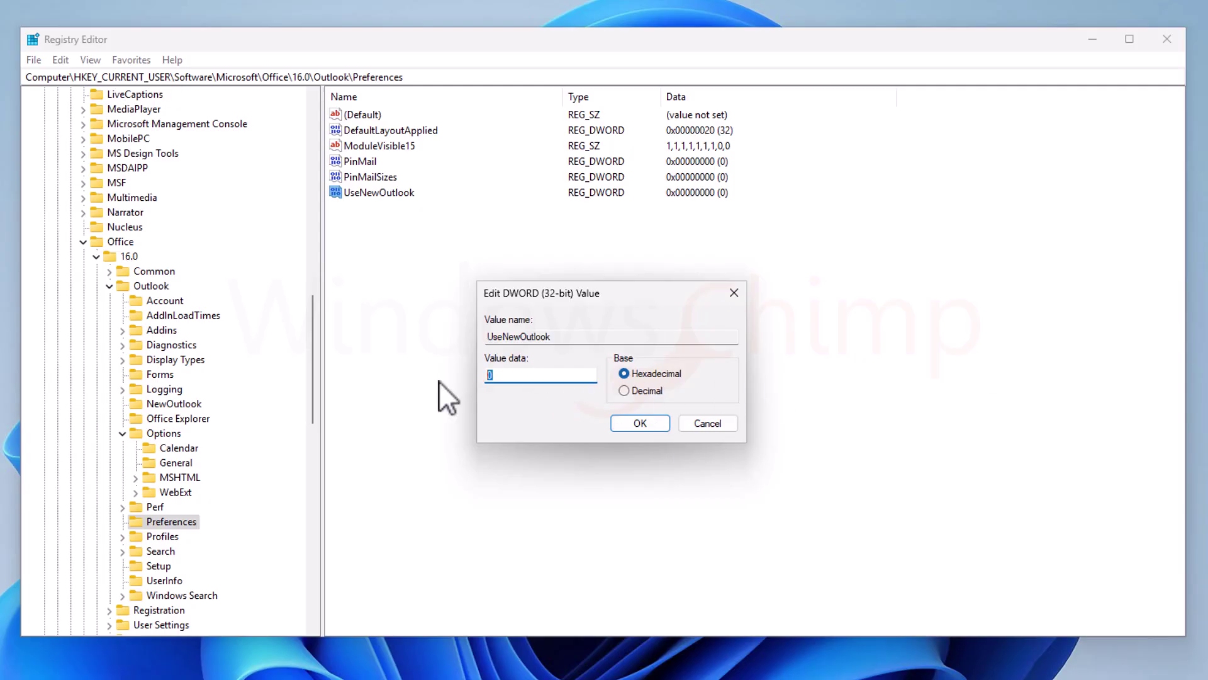
{"action": "type", "text": "1"}
{"action": "key", "text": "BackSpace"}
{"action": "type", "text": "0"}
{"action": "left_click", "coordinate": [651, 425]}
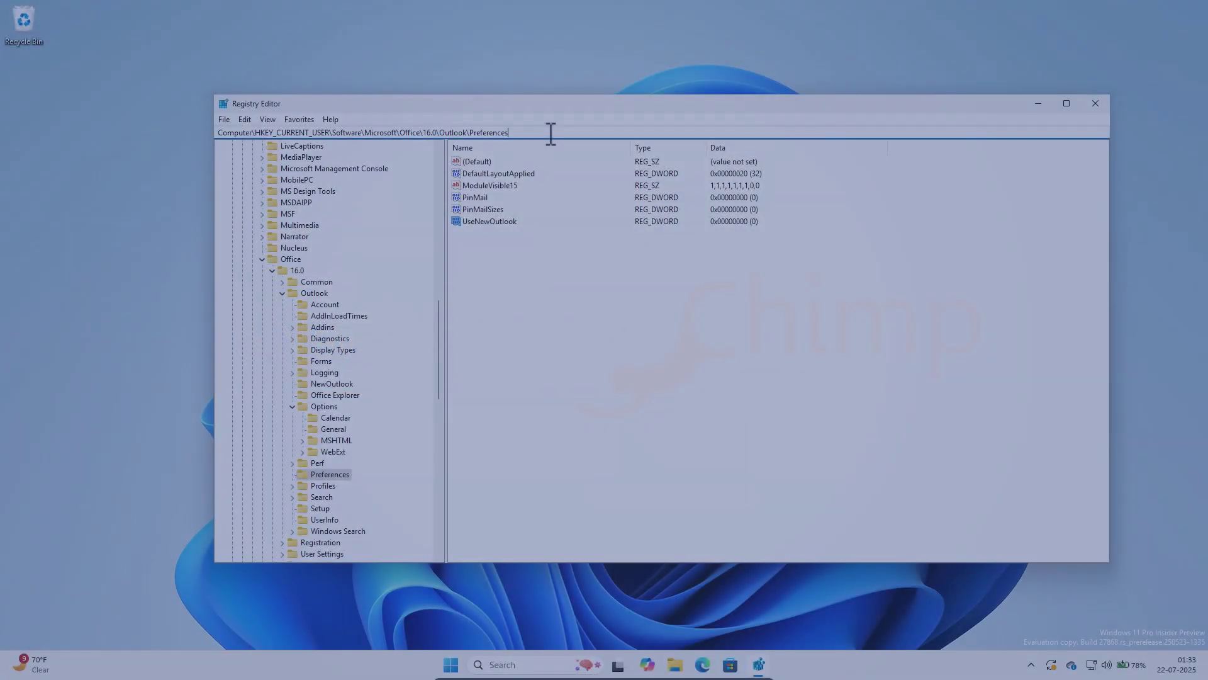
Go to HKEY_CURRENT_USER\Software\Policies\Microsoft through the address bar.
{"action": "left_click_drag", "start_coordinate": [551, 132], "coordinate": [336, 131]}
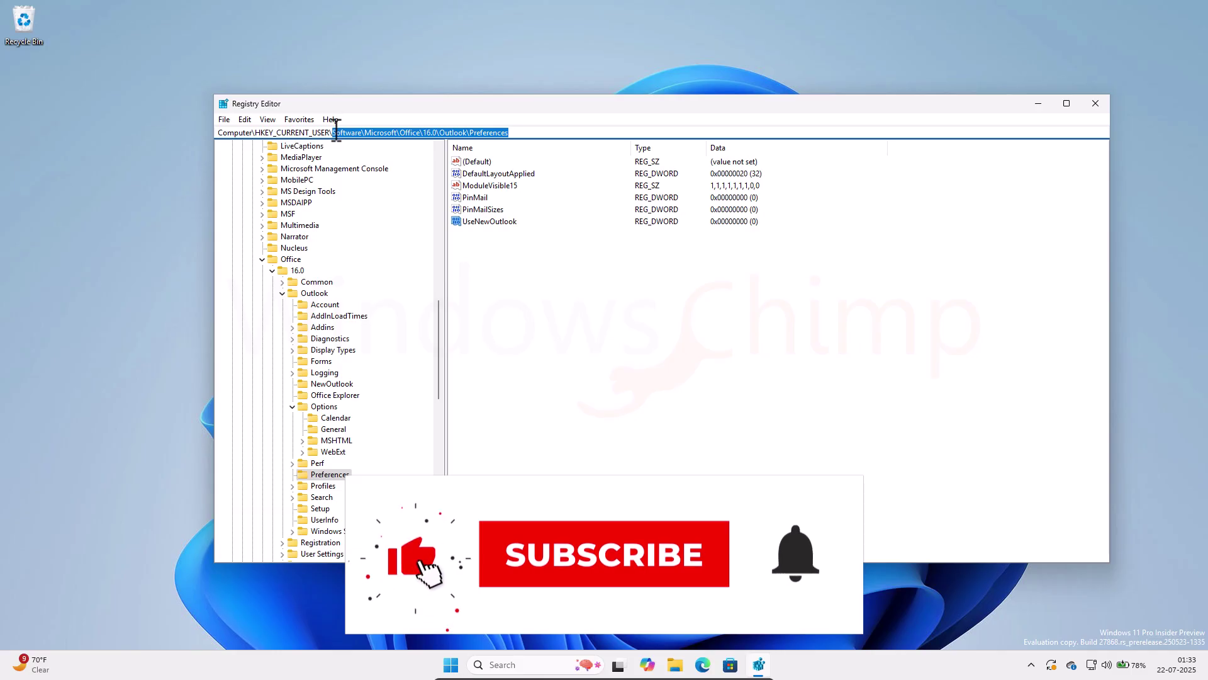
{"action": "key", "text": "BackSpace"}
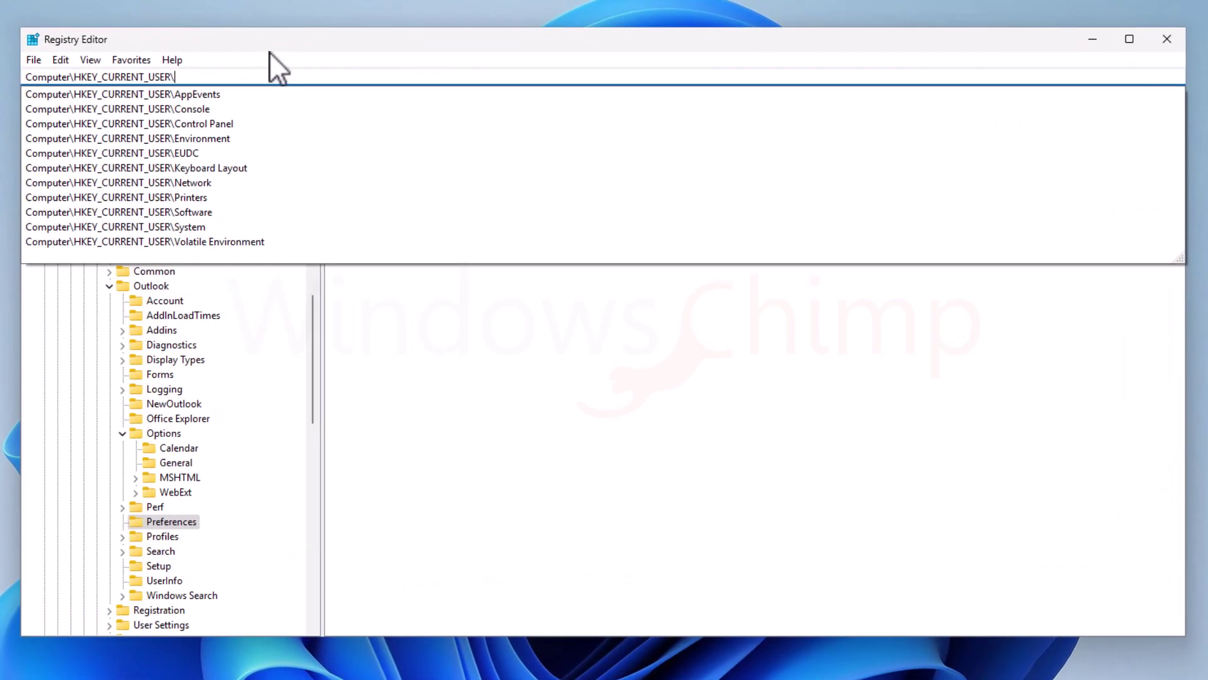
{"action": "type", "text": "Software"}
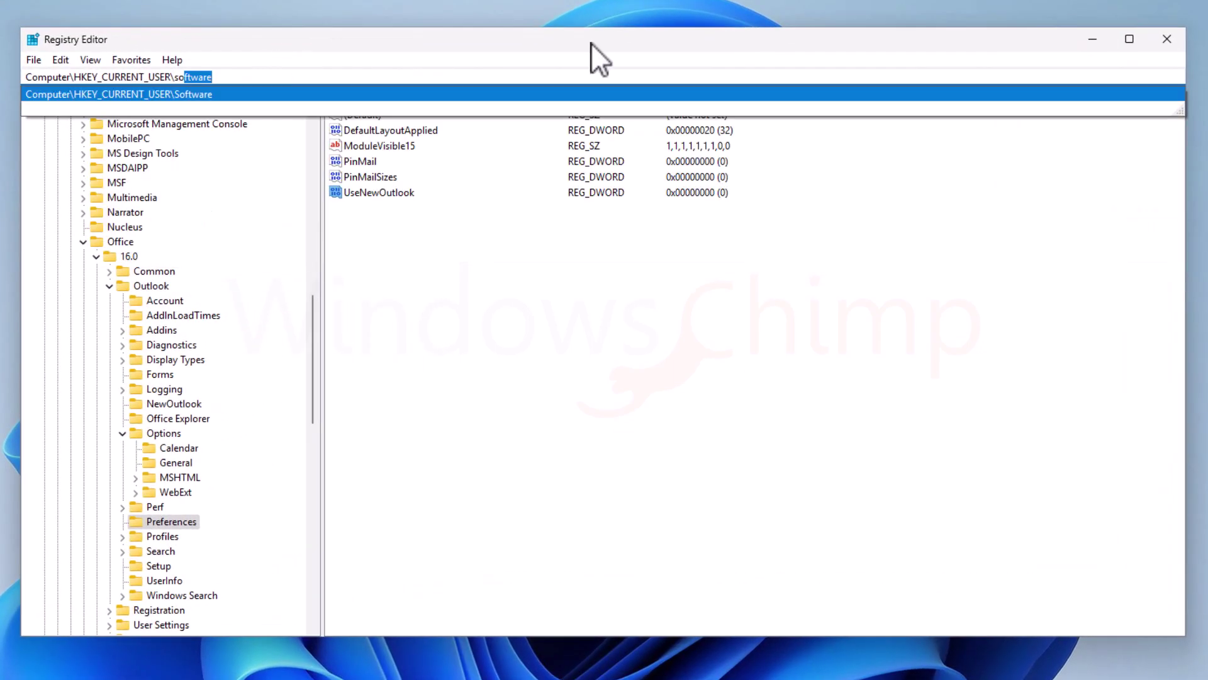
{"action": "type", "text": "\\Policies\\Microsoft\\"}
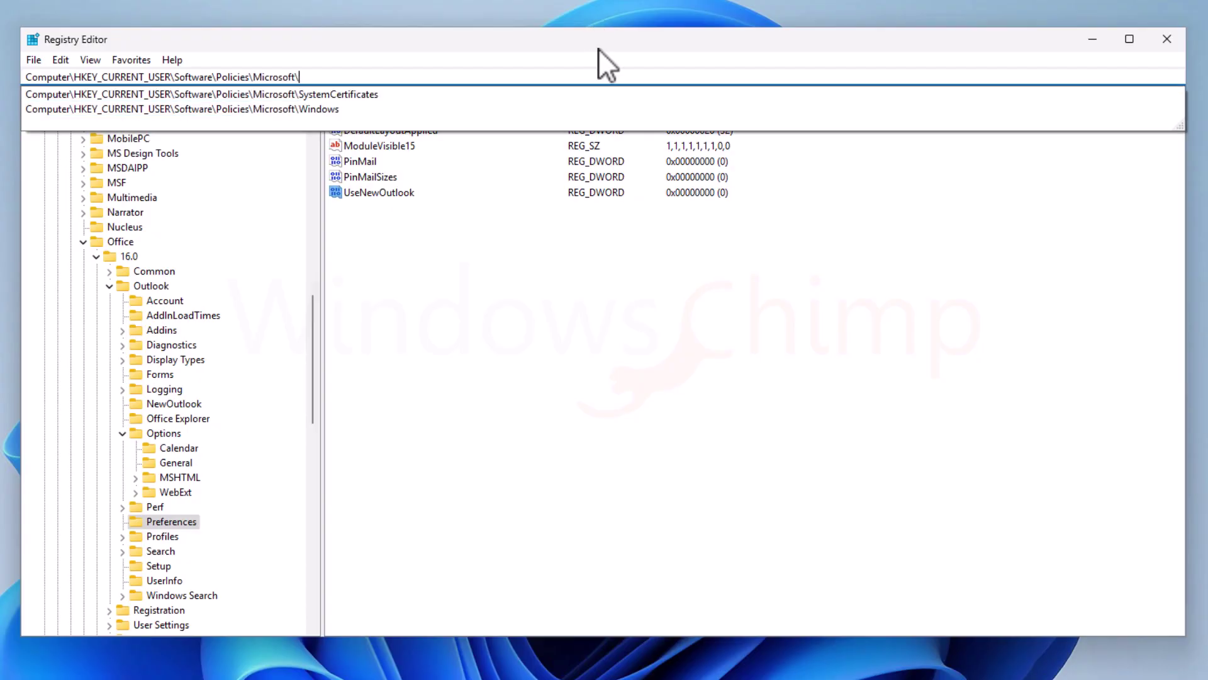
{"action": "type", "text": "o"}
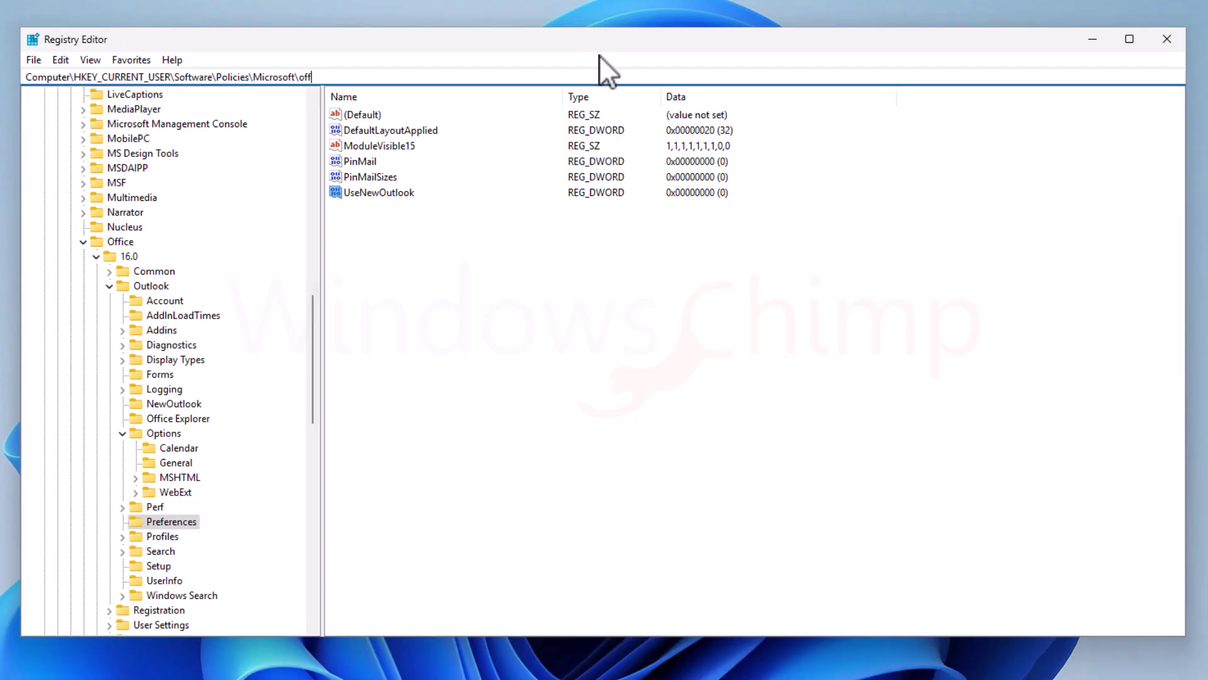
{"action": "type", "text": "ff"}
{"action": "key", "text": "BackSpace"}
{"action": "key", "text": "BackSpace"}
{"action": "key", "text": "BackSpace"}
{"action": "key", "text": "Return"}
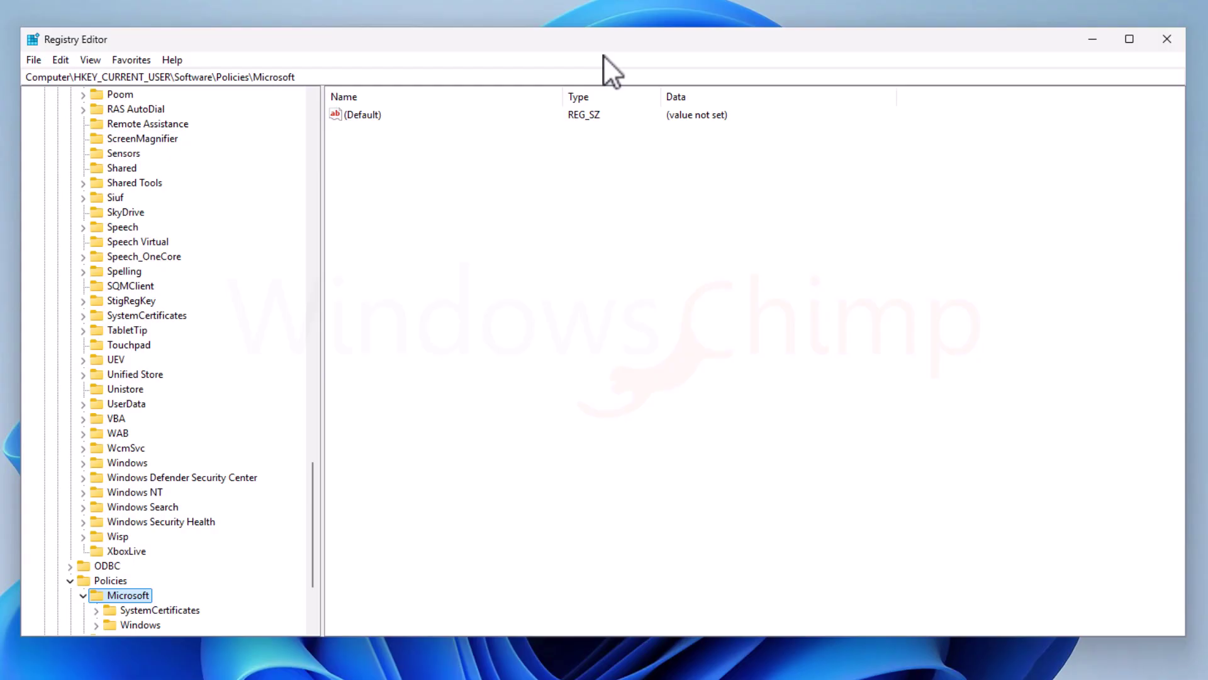
{"action": "scroll", "coordinate": [118, 478], "scroll_direction": "down", "scroll_amount": 3}
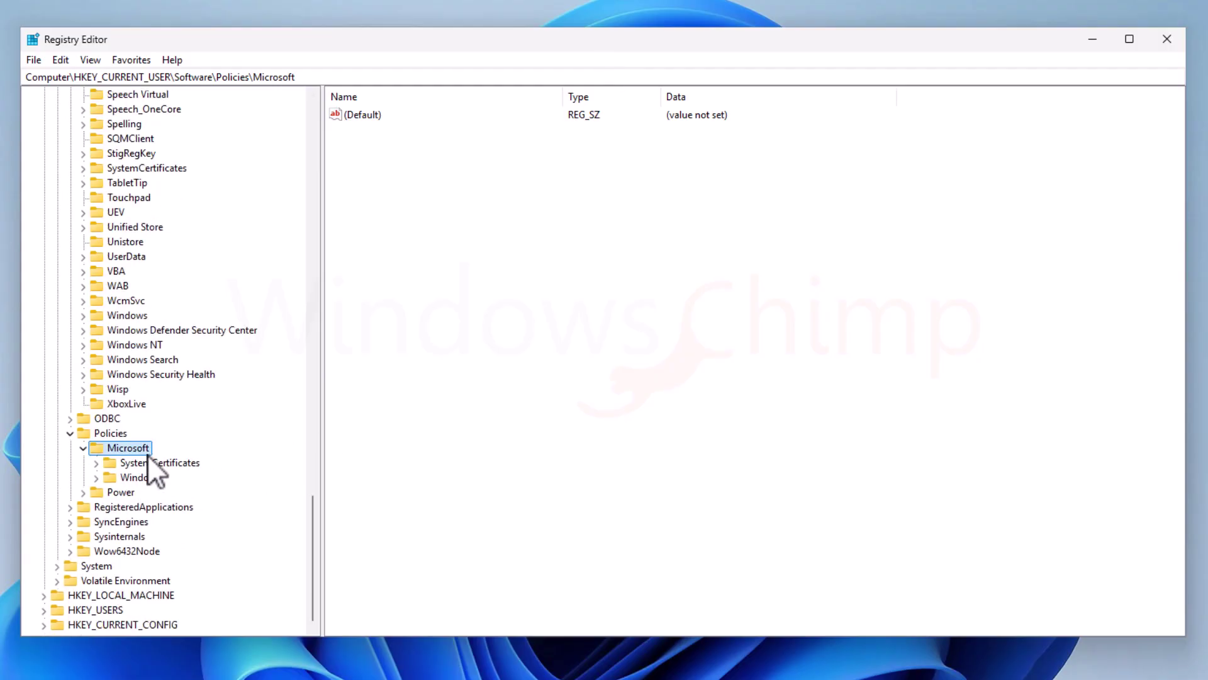
Create an Office key under Policies\Microsoft, with a 16.0 subkey inside it.
{"action": "right_click", "coordinate": [131, 447]}
{"action": "mouse_move", "coordinate": [198, 476]}
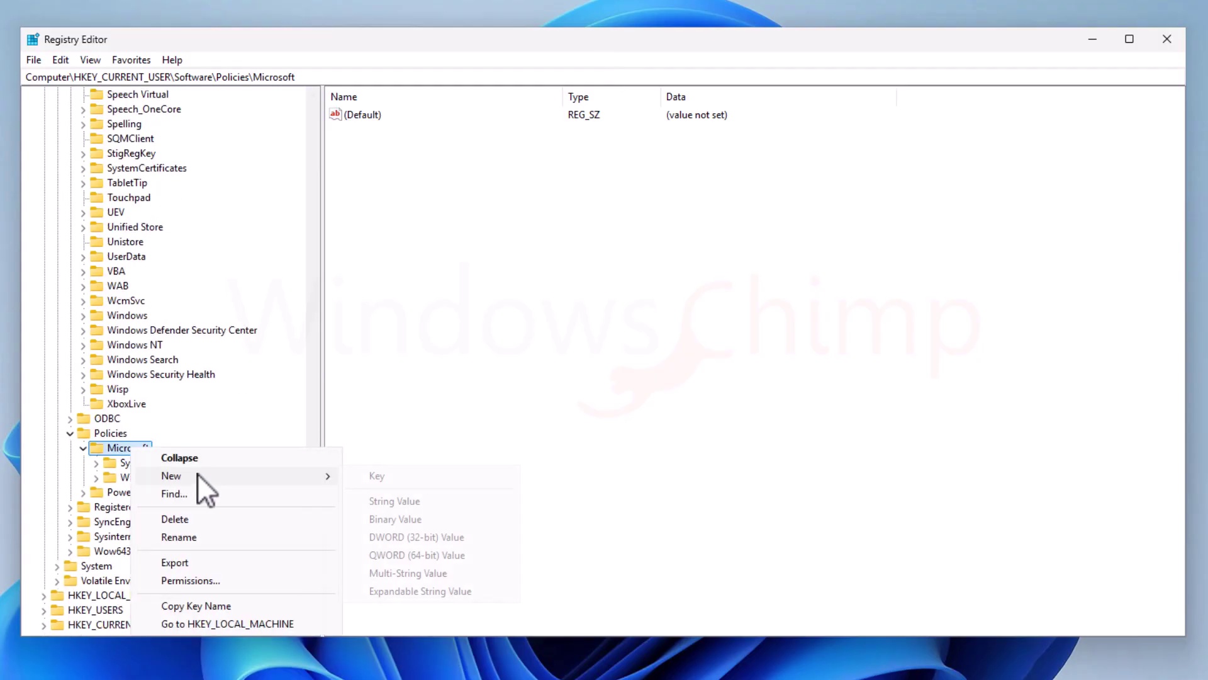
{"action": "left_click", "coordinate": [401, 480]}
{"action": "type", "text": "Office"}
{"action": "key", "text": "Return"}
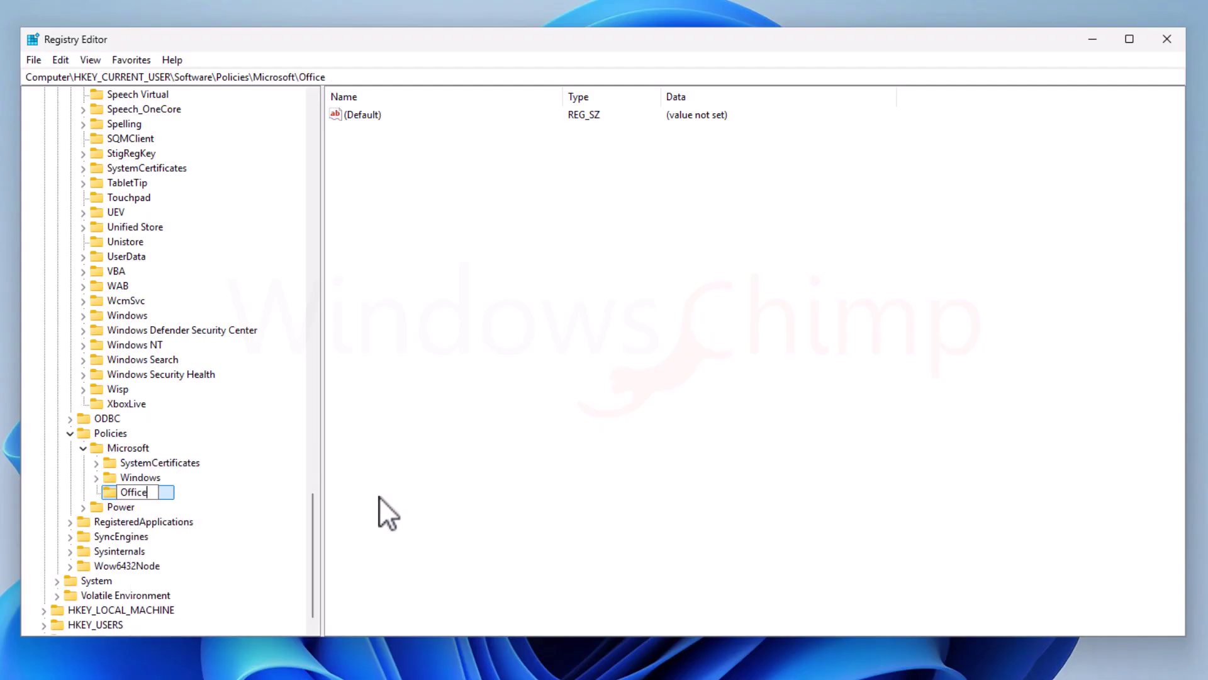
{"action": "right_click", "coordinate": [126, 475]}
{"action": "mouse_move", "coordinate": [180, 506]}
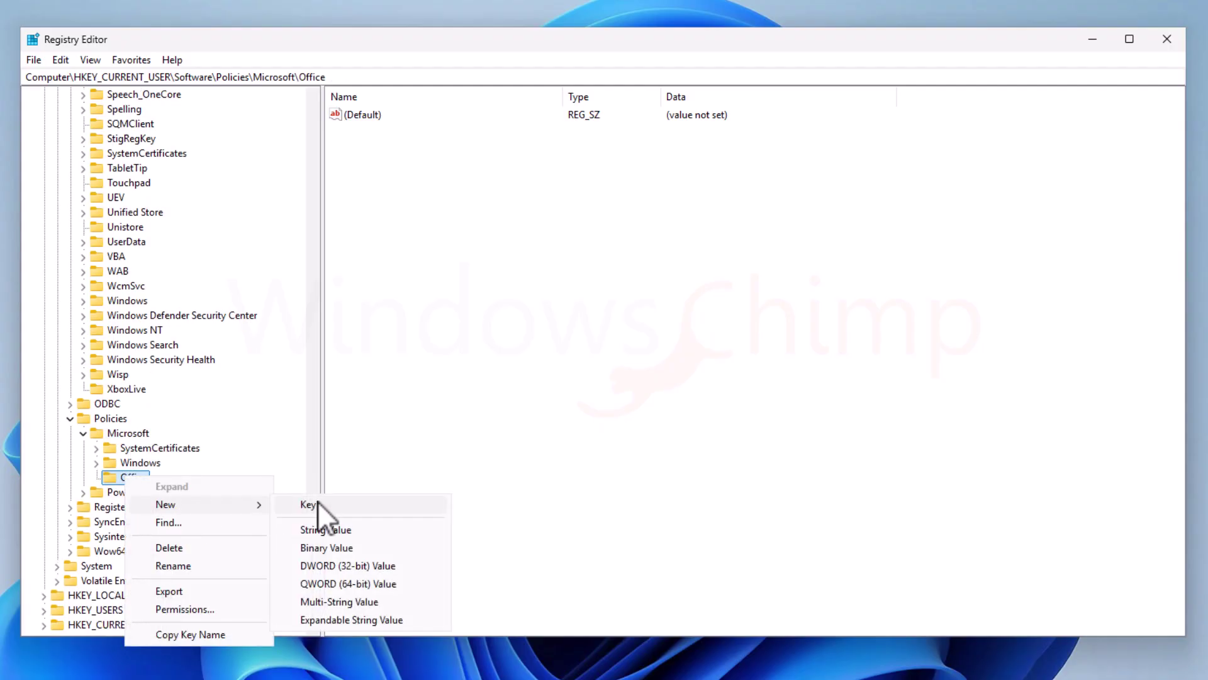
{"action": "left_click", "coordinate": [319, 501]}
{"action": "type", "text": "16.0"}
{"action": "key", "text": "Return"}
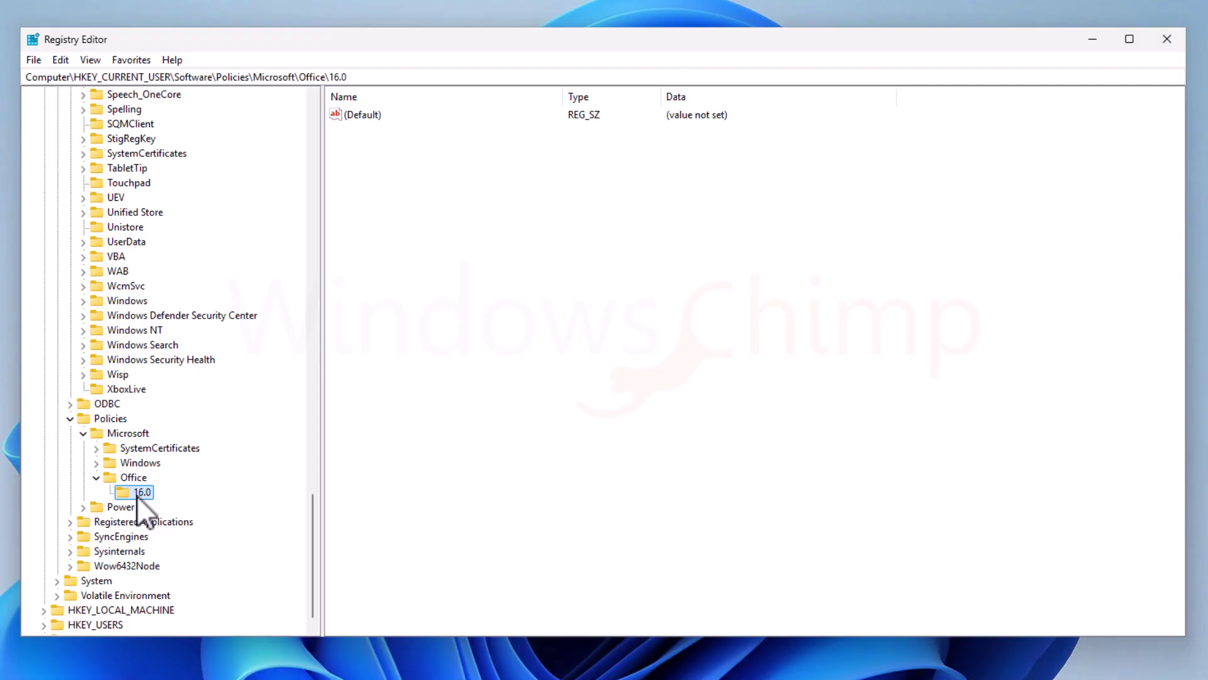
Add nested Outlook and Preferences keys under 16.0, then select Preferences.
{"action": "right_click", "coordinate": [137, 494]}
{"action": "left_click", "coordinate": [343, 528]}
{"action": "type", "text": "Outlook"}
{"action": "key", "text": "Return"}
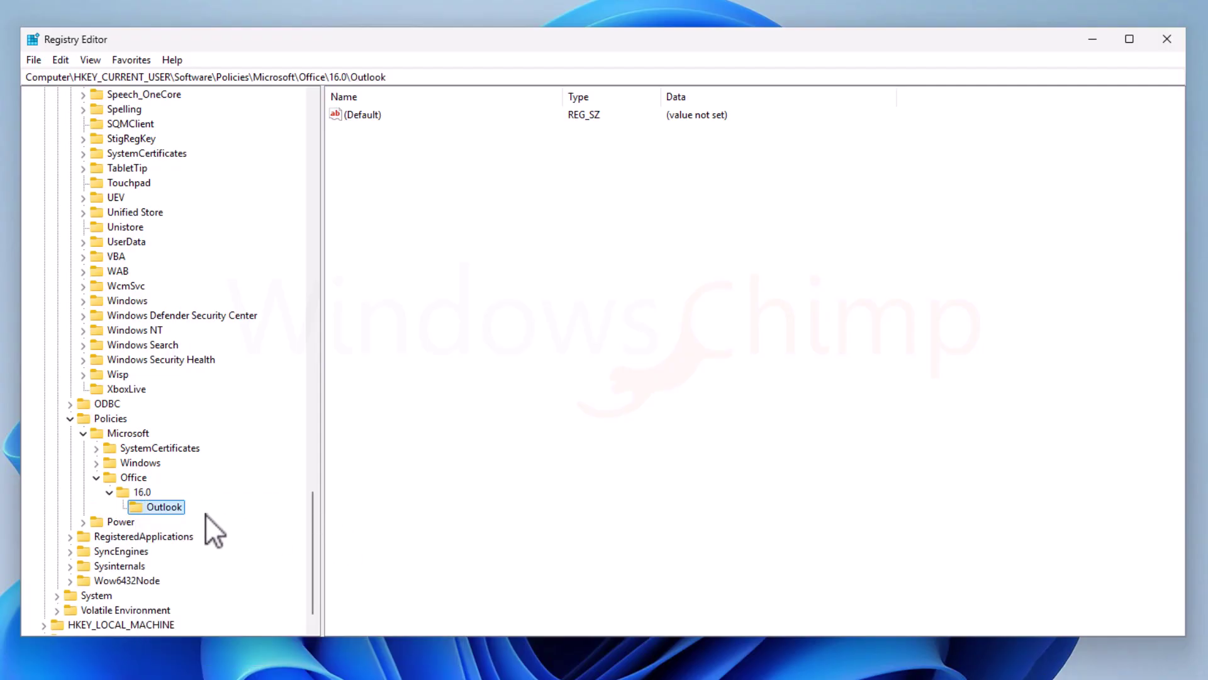
{"action": "right_click", "coordinate": [149, 508]}
{"action": "left_click", "coordinate": [367, 537]}
{"action": "type", "text": "Preferences"}
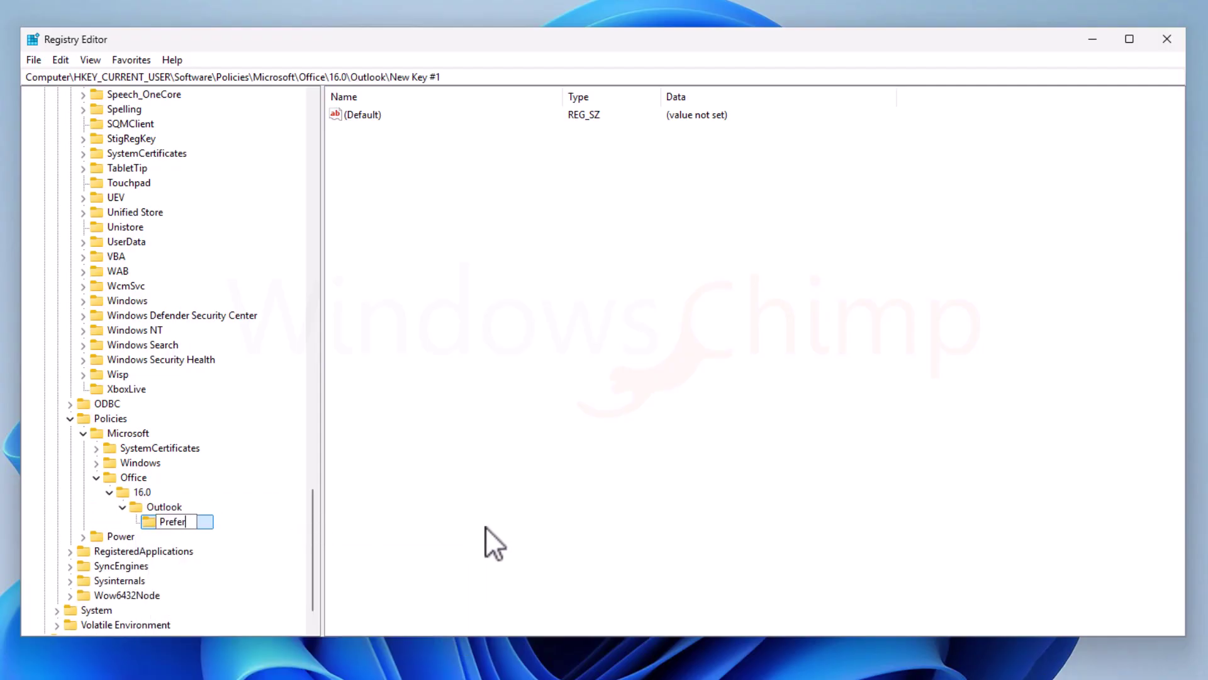
{"action": "key", "text": "Return"}
{"action": "left_click", "coordinate": [136, 478]}
{"action": "left_click", "coordinate": [144, 491]}
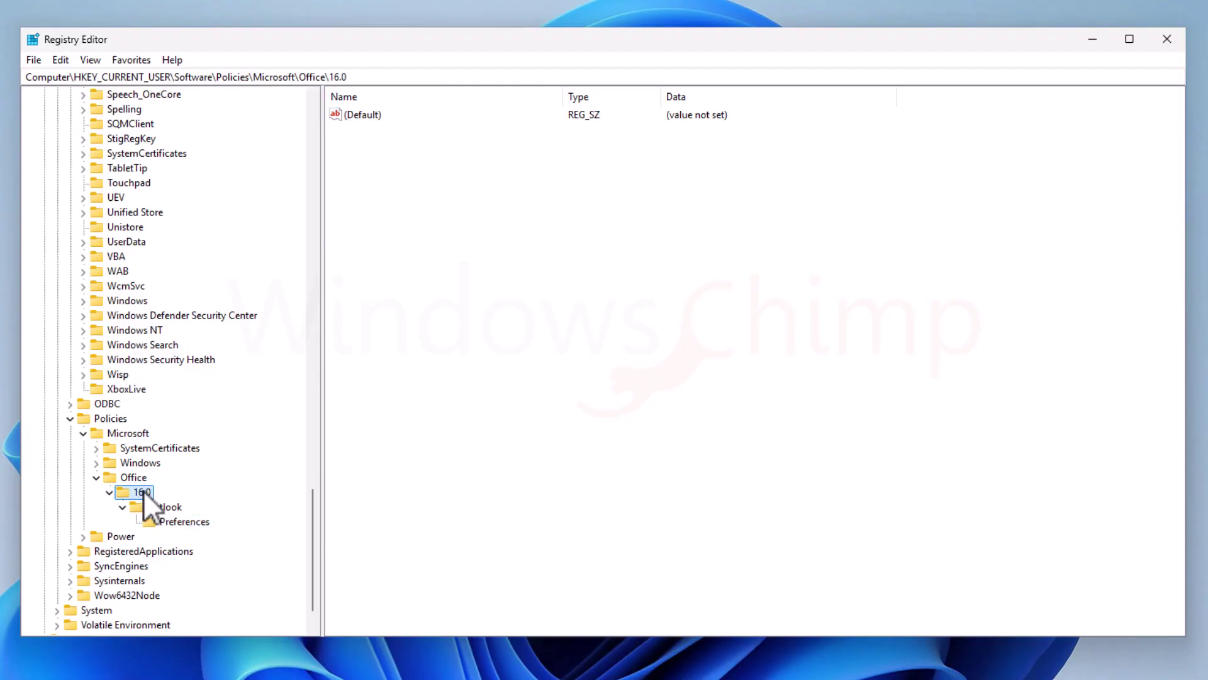
{"action": "left_click", "coordinate": [168, 509]}
{"action": "left_click", "coordinate": [182, 521]}
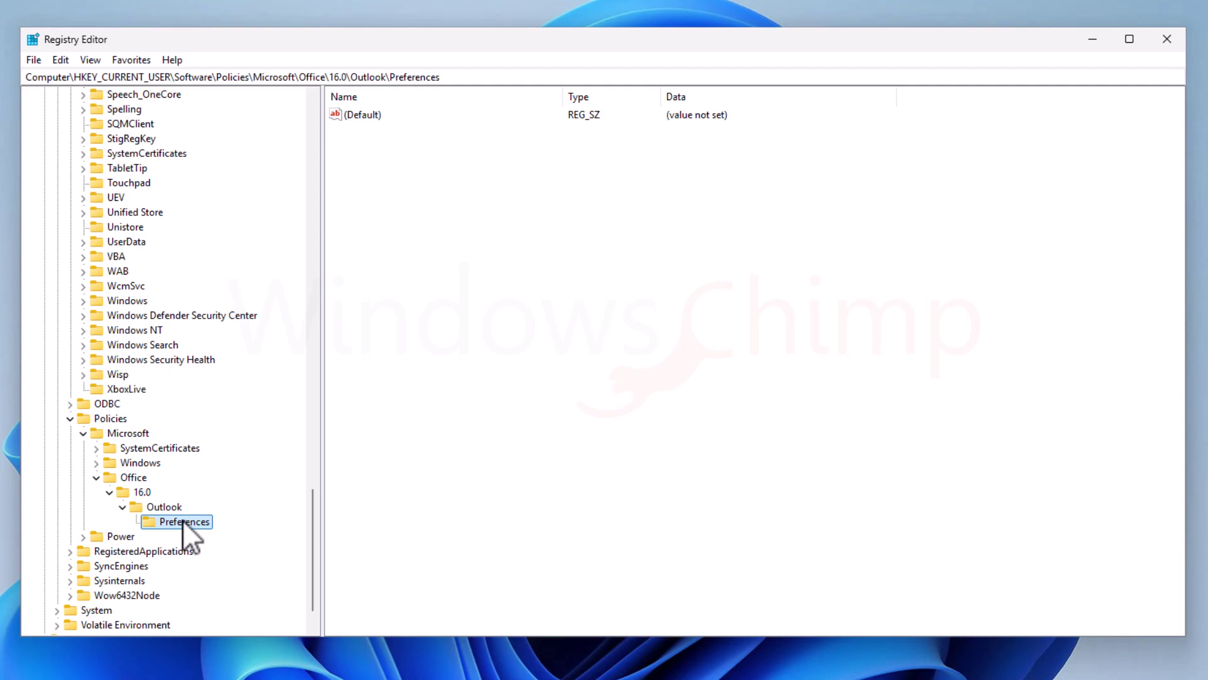
Add a DWORD (32-bit) value named NewOutlookMigrationUserSetting under Preferences, keeping its data at 0.
{"action": "right_click", "coordinate": [396, 272]}
{"action": "mouse_move", "coordinate": [443, 280]}
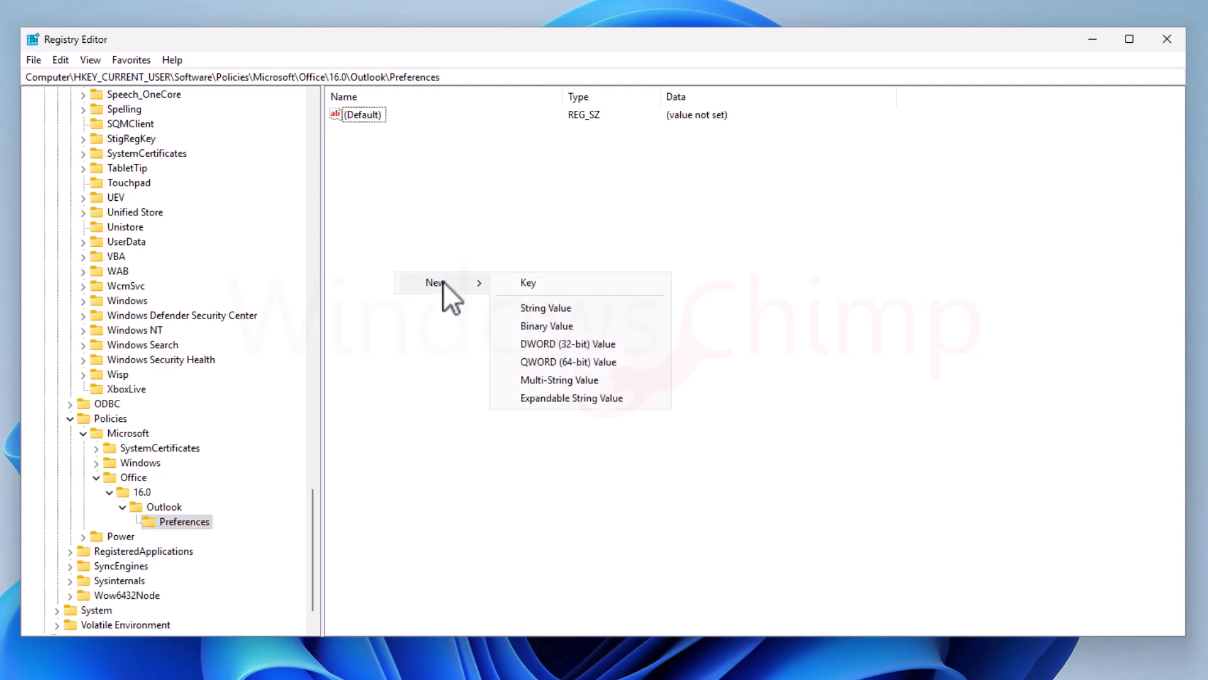
{"action": "left_click", "coordinate": [556, 345]}
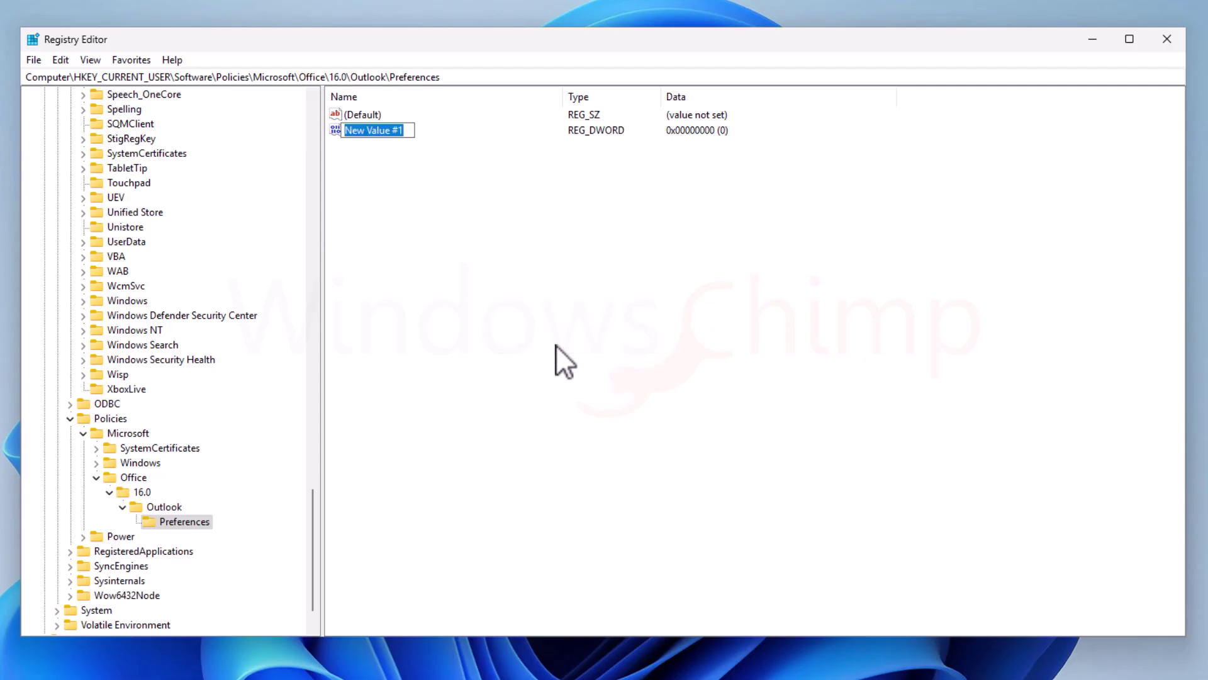
{"action": "type", "text": "NewOut"}
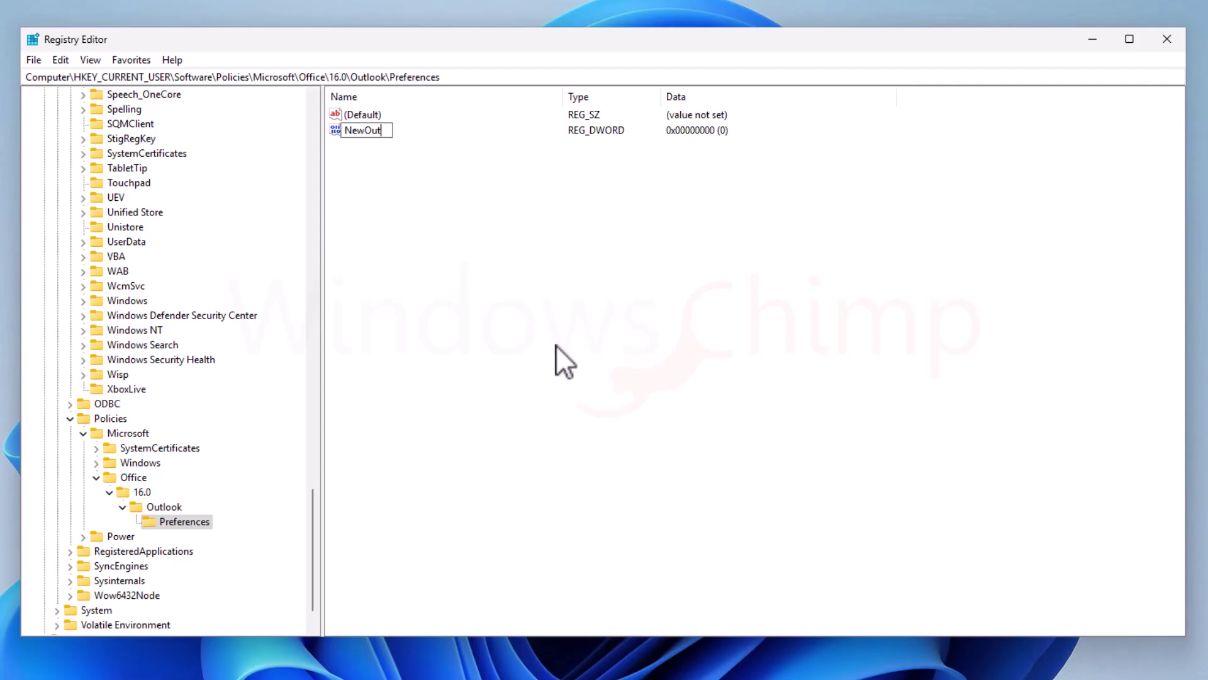
{"action": "type", "text": "lookMigrationUserSetting"}
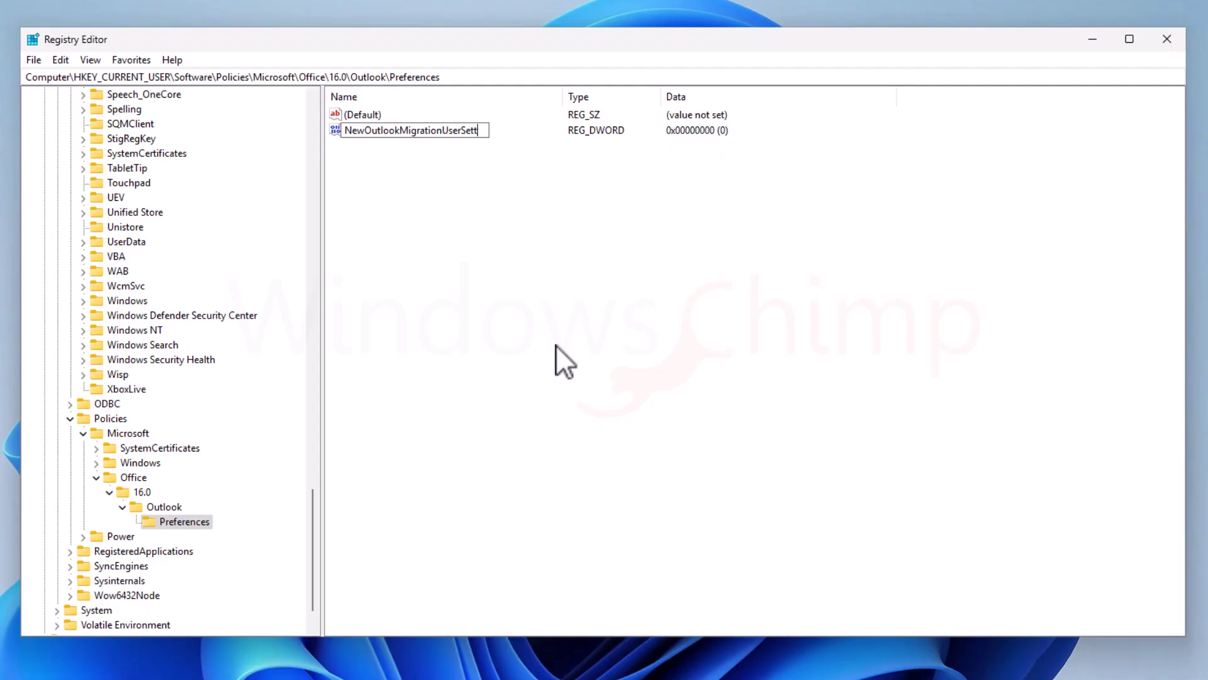
{"action": "key", "text": "Return"}
{"action": "double_click", "coordinate": [414, 134]}
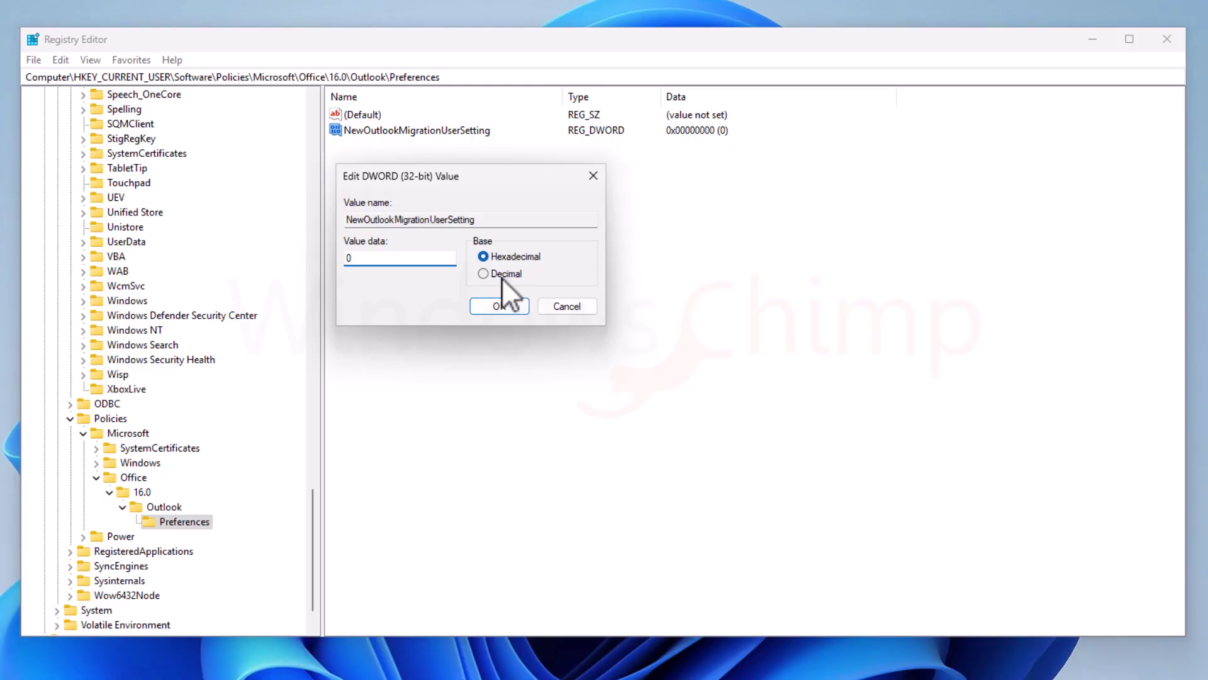
{"action": "left_click", "coordinate": [509, 308]}
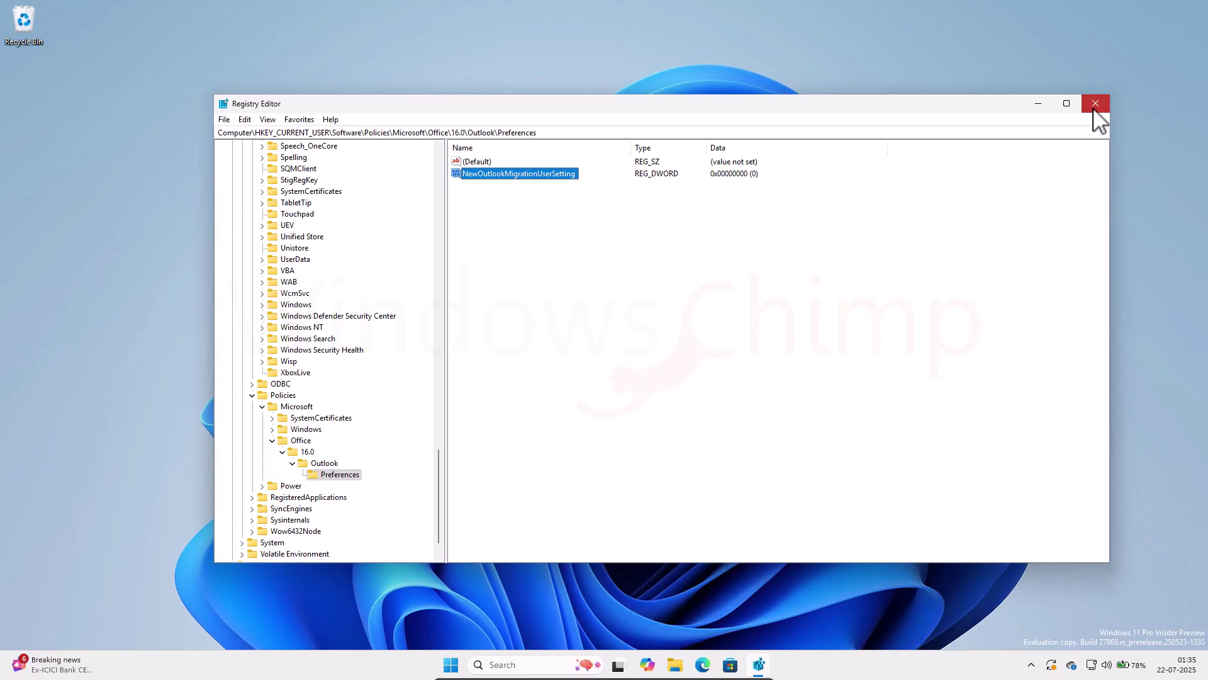
Close Registry Editor and launch Outlook (classic) from the Start menu.
{"action": "left_click", "coordinate": [1095, 107]}
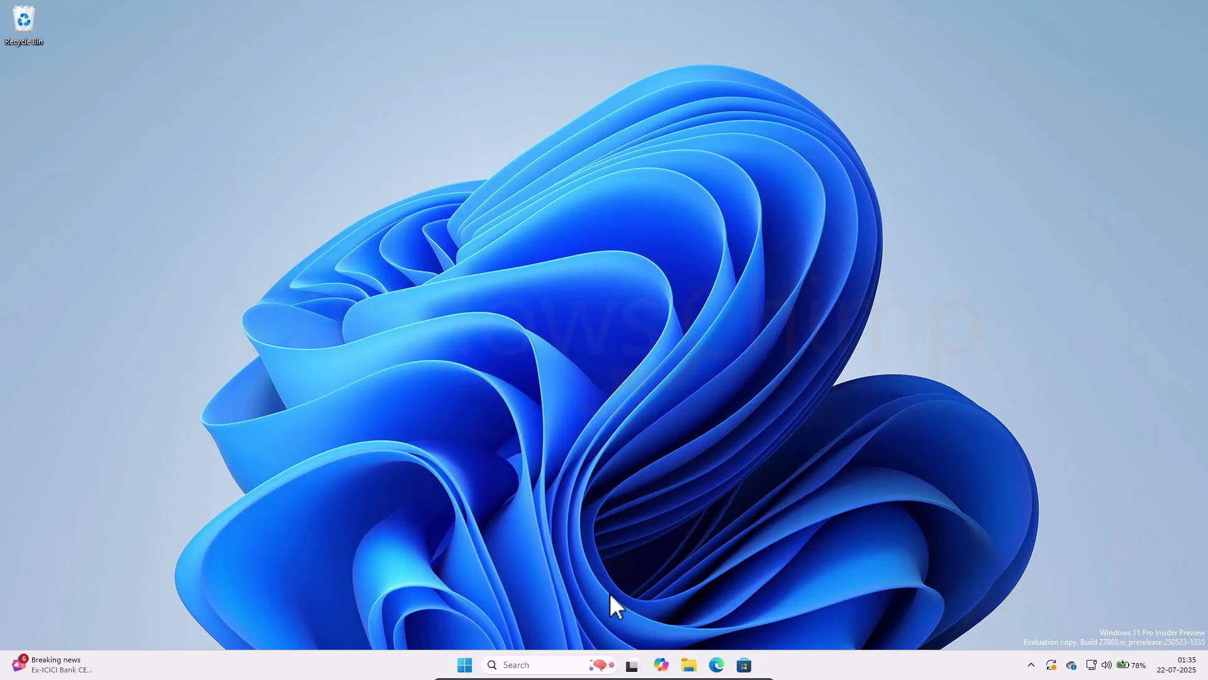
{"action": "left_click", "coordinate": [464, 664]}
{"action": "left_click", "coordinate": [760, 623]}
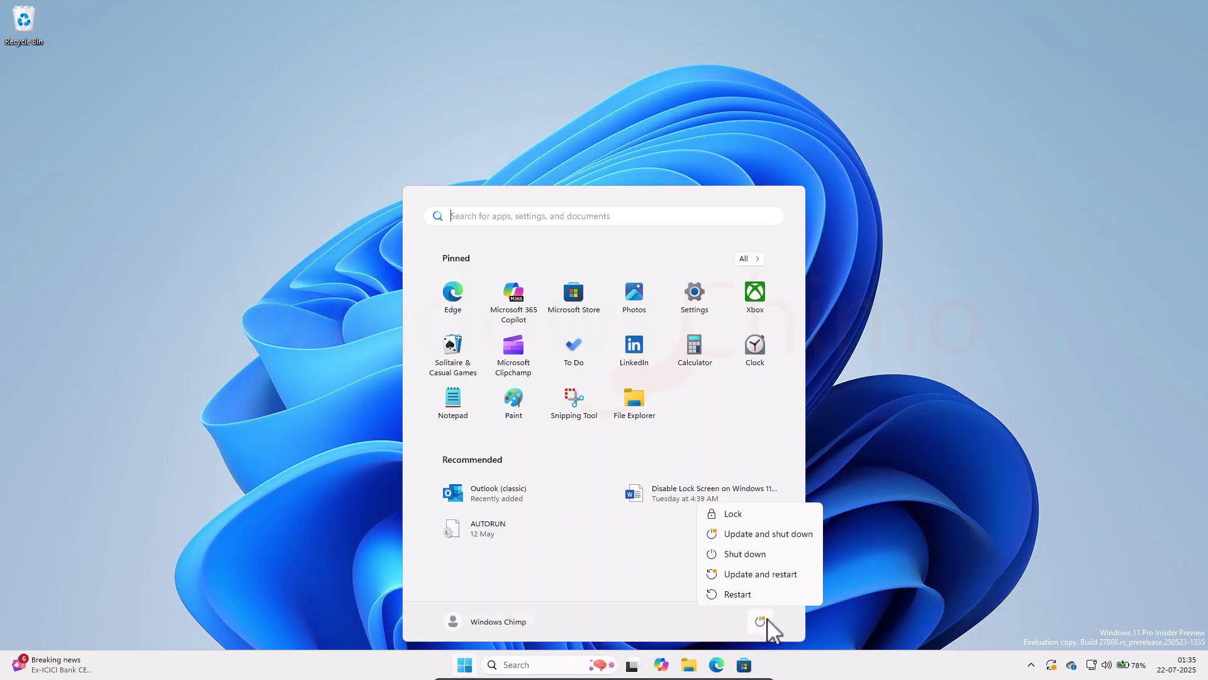
{"action": "left_click", "coordinate": [532, 497]}
{"action": "left_click", "coordinate": [538, 492]}
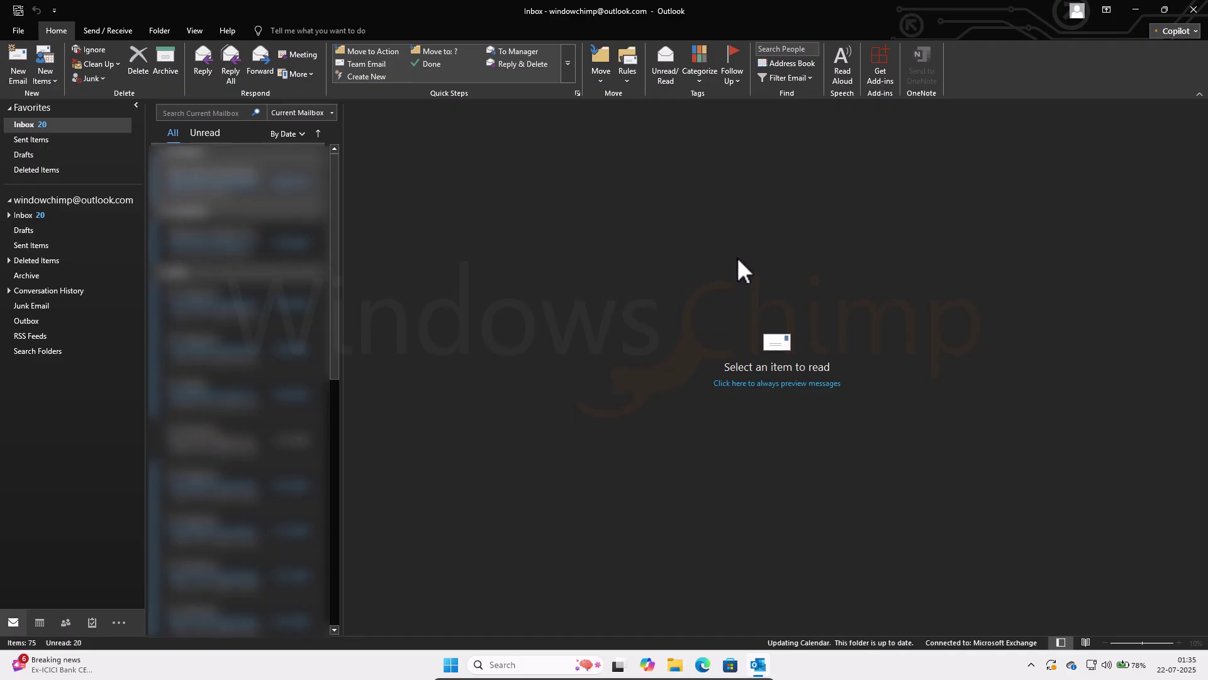